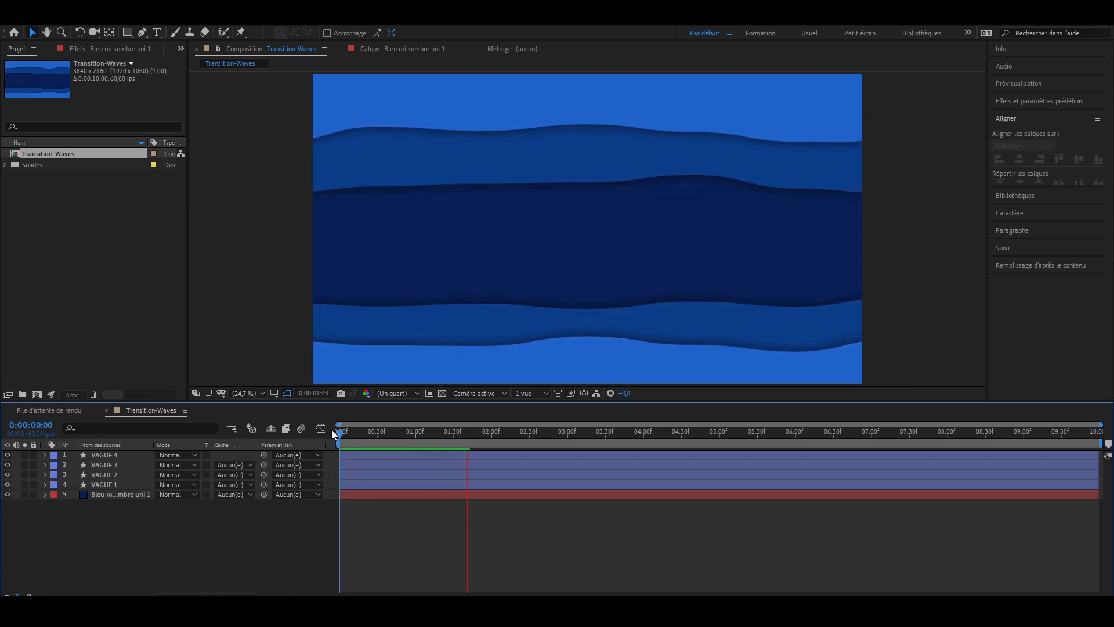
# Step: Preview the wave animation in the Transition-Waves composition and return the playhead to the start
pyautogui.press('space')
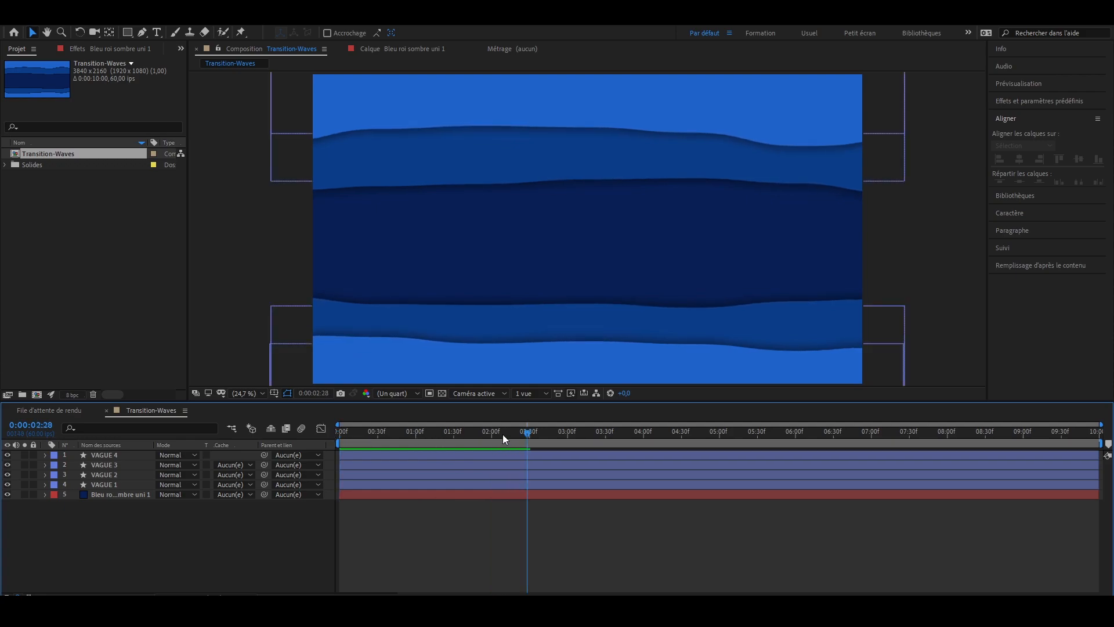
pyautogui.press('Home')
pyautogui.press('space')
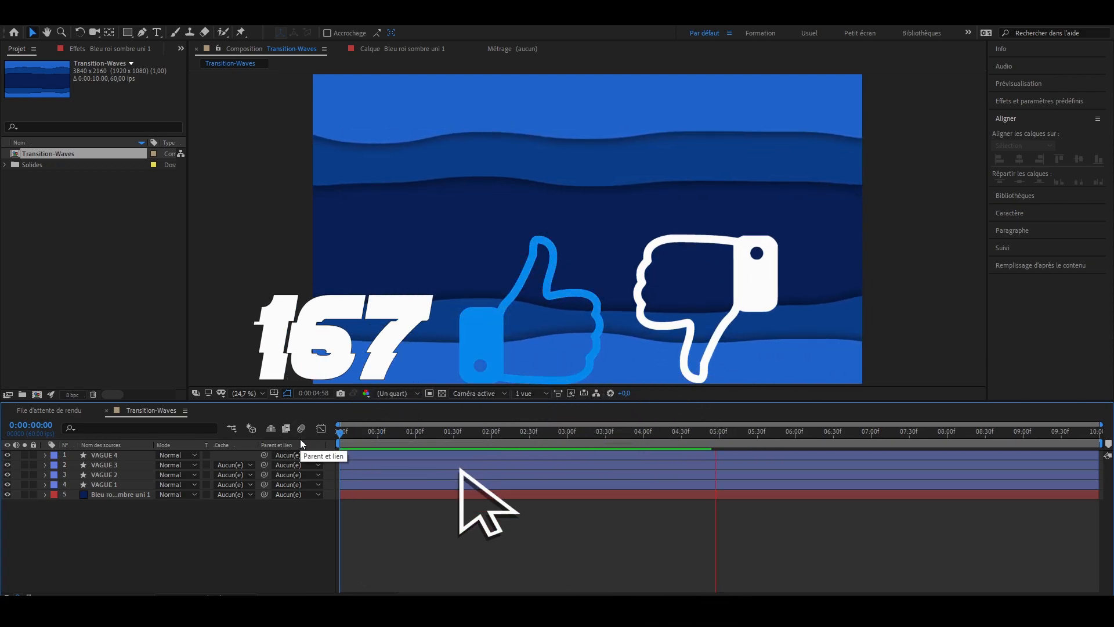
pyautogui.press('space')
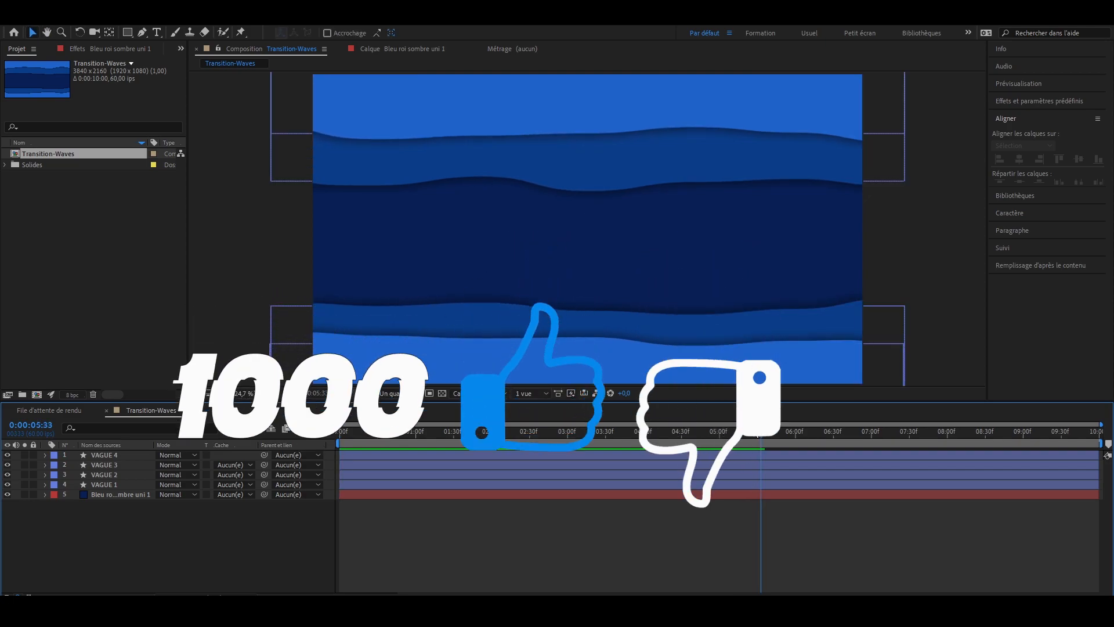
pyautogui.moveTo(762, 437); pyautogui.dragTo(333, 433)
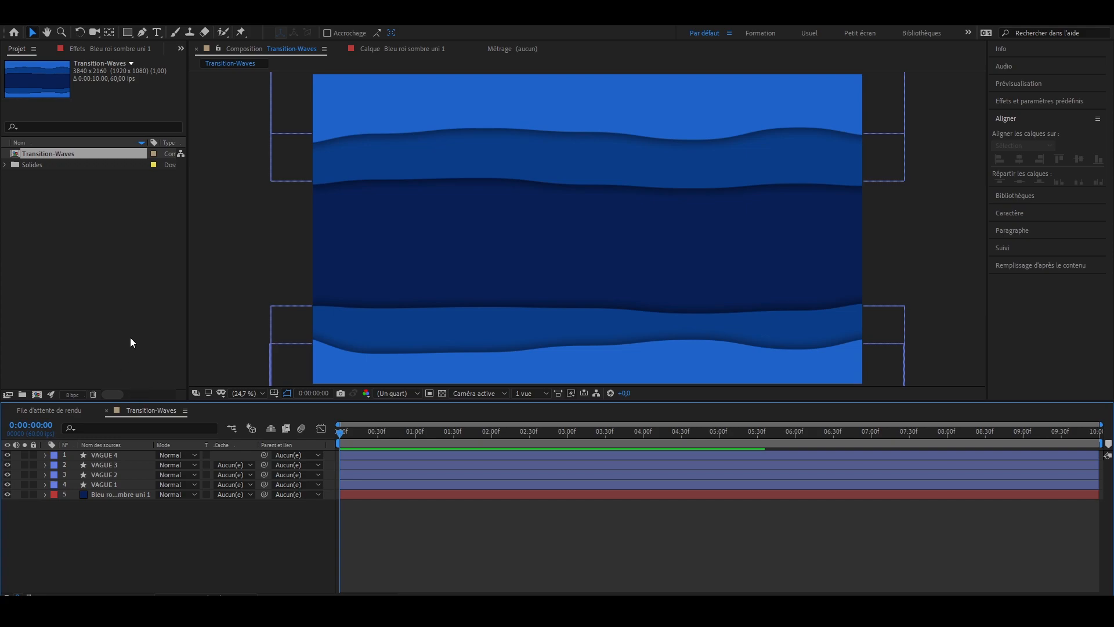
# Step: Create a 3840 x 2160, 60 fps, 10-second composition named Transition-Vagues-Orange
pyautogui.click(93, 17)
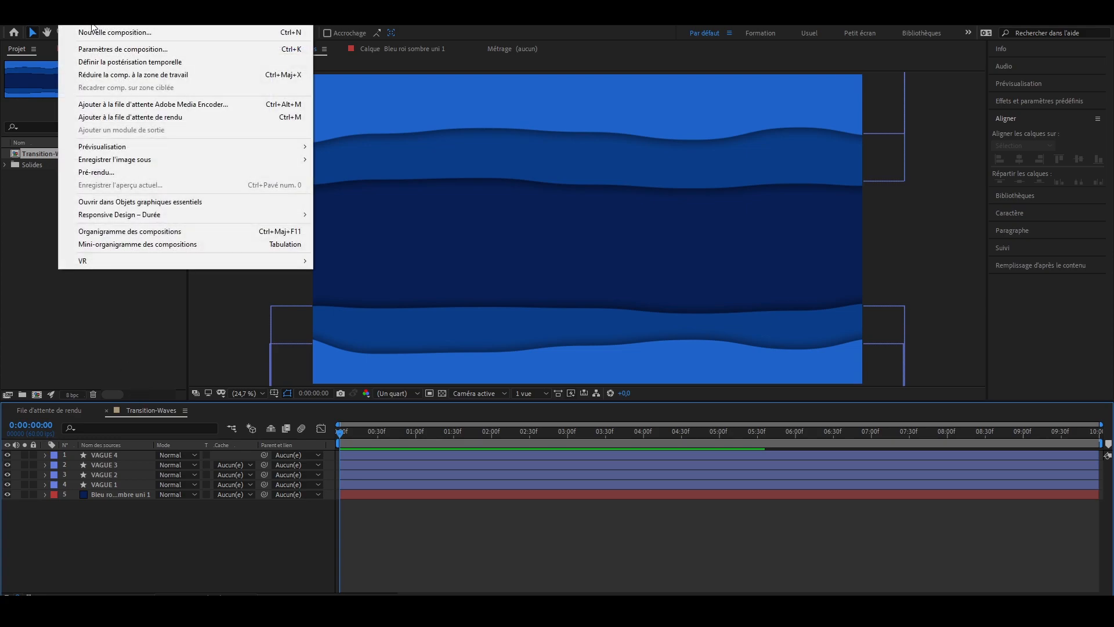
pyautogui.click(100, 27)
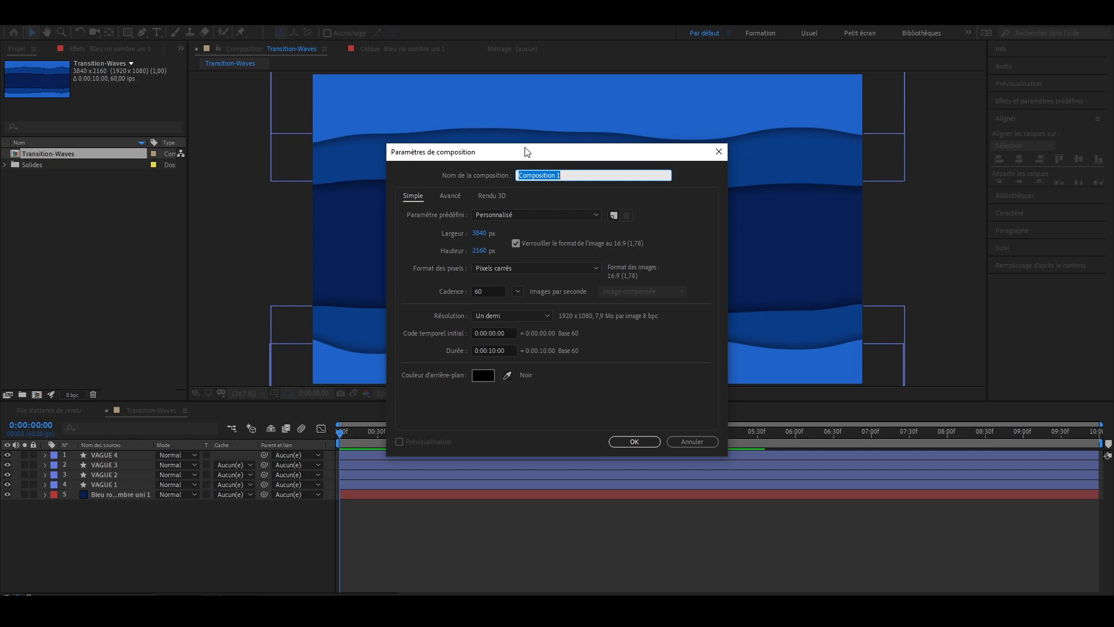
pyautogui.write('Transition-Vagues-Orange')
pyautogui.click(631, 442)
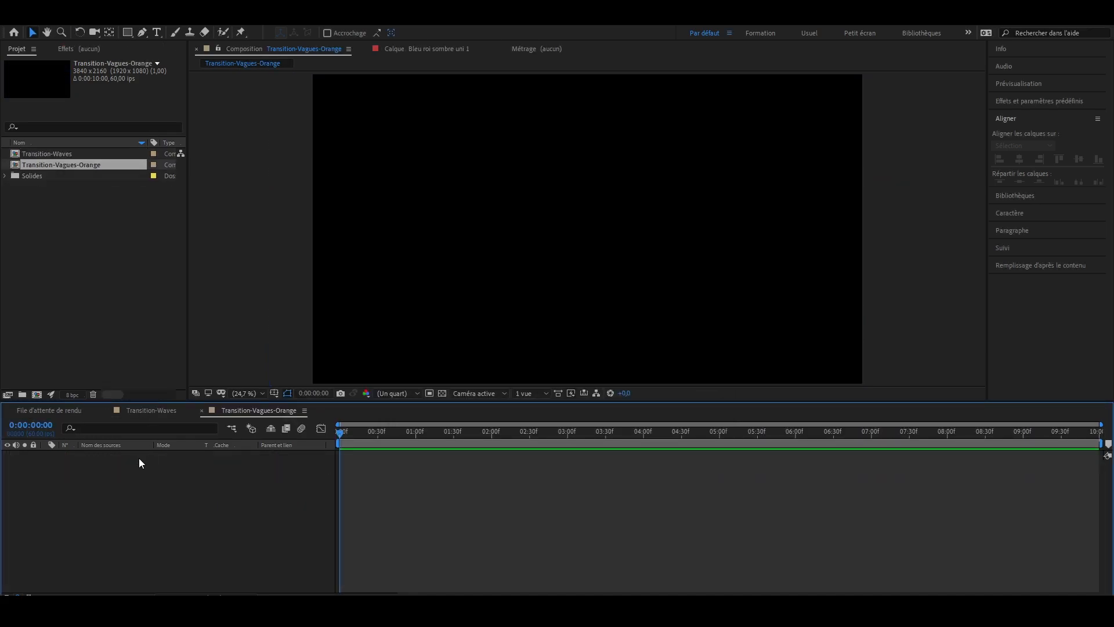
# Step: Add a composition-sized solid layer in dark orange (A94C07) to the new composition
pyautogui.rightClick(117, 462)
pyautogui.moveTo(204, 475)
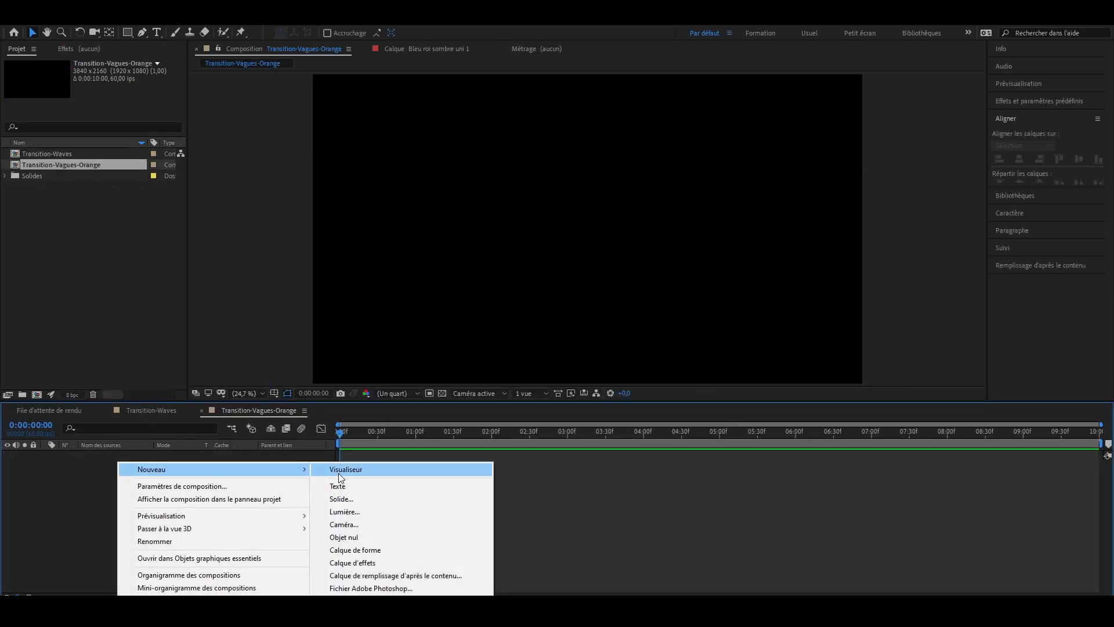
pyautogui.click(340, 499)
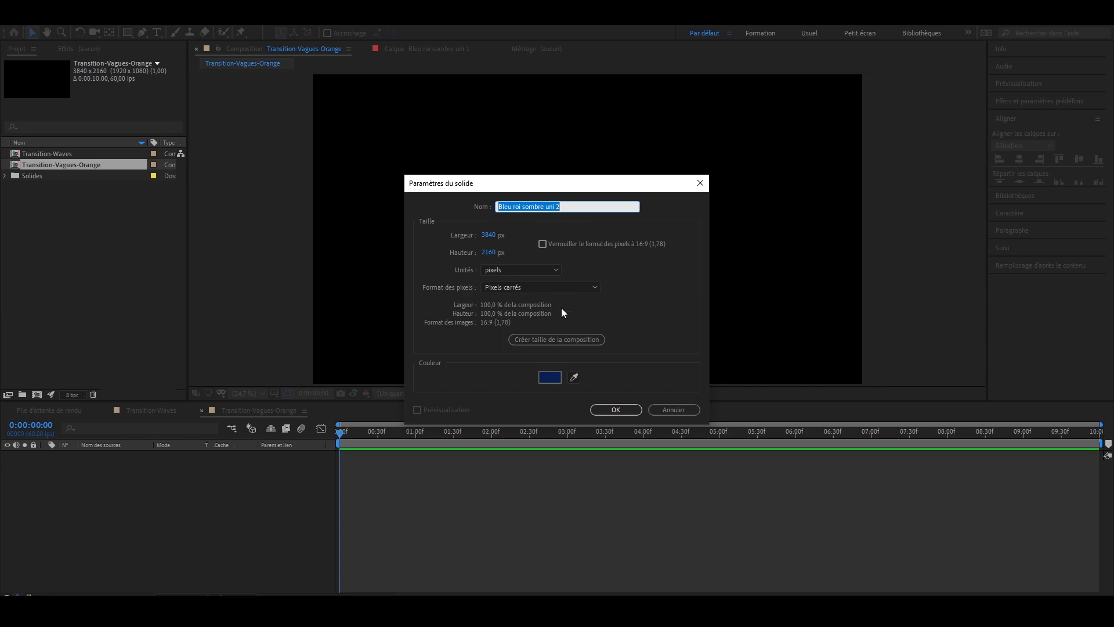
pyautogui.click(551, 379)
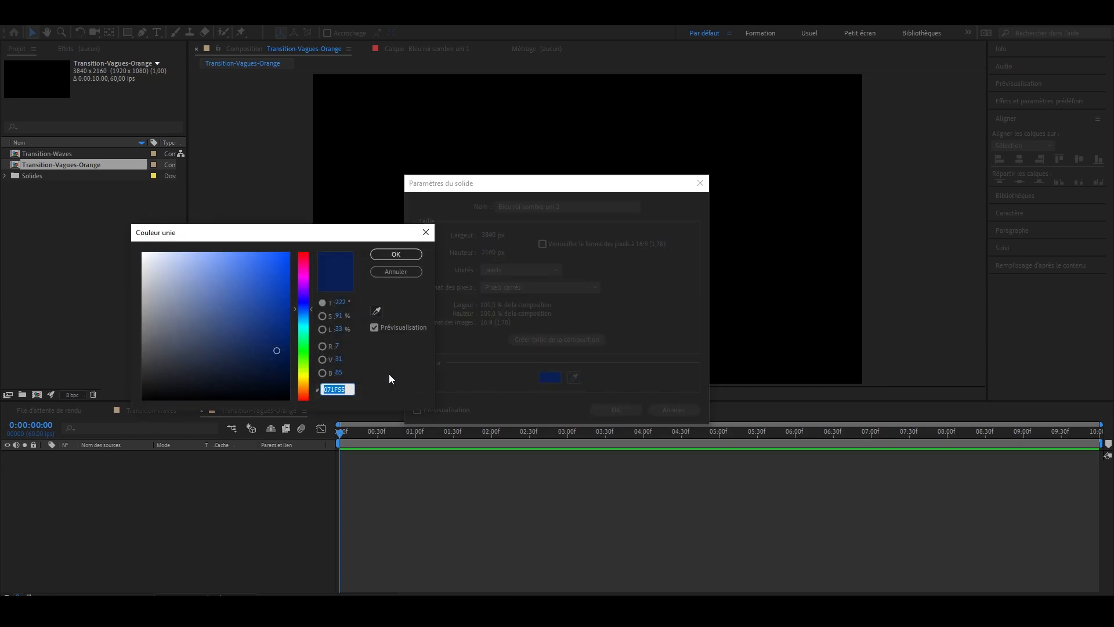
pyautogui.click(305, 390)
pyautogui.moveTo(276, 351); pyautogui.dragTo(284, 302)
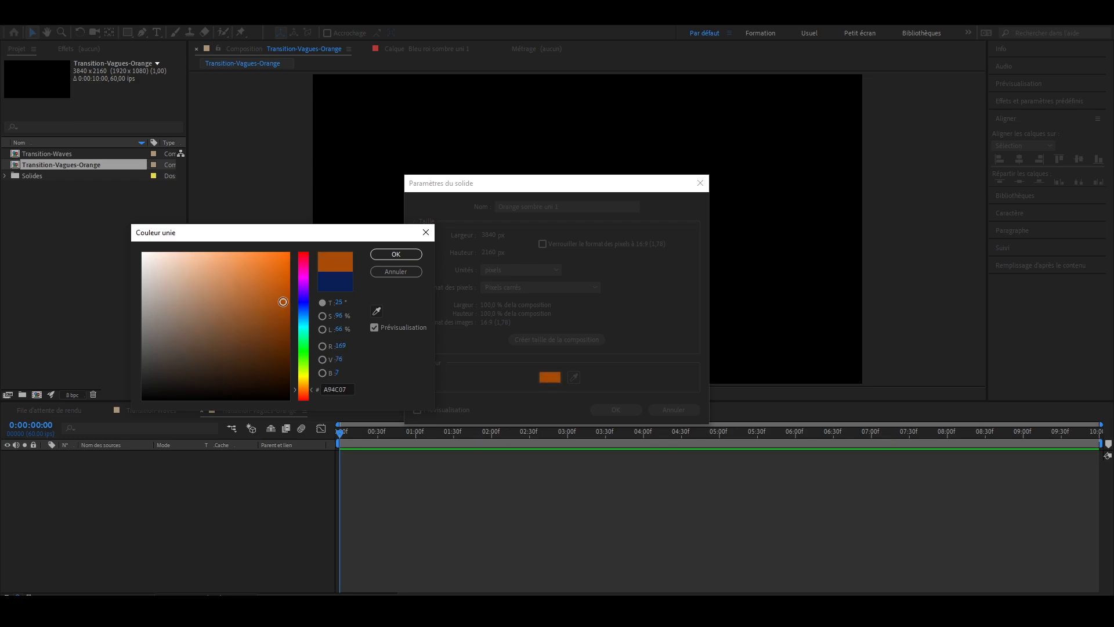
pyautogui.click(391, 253)
pyautogui.click(600, 410)
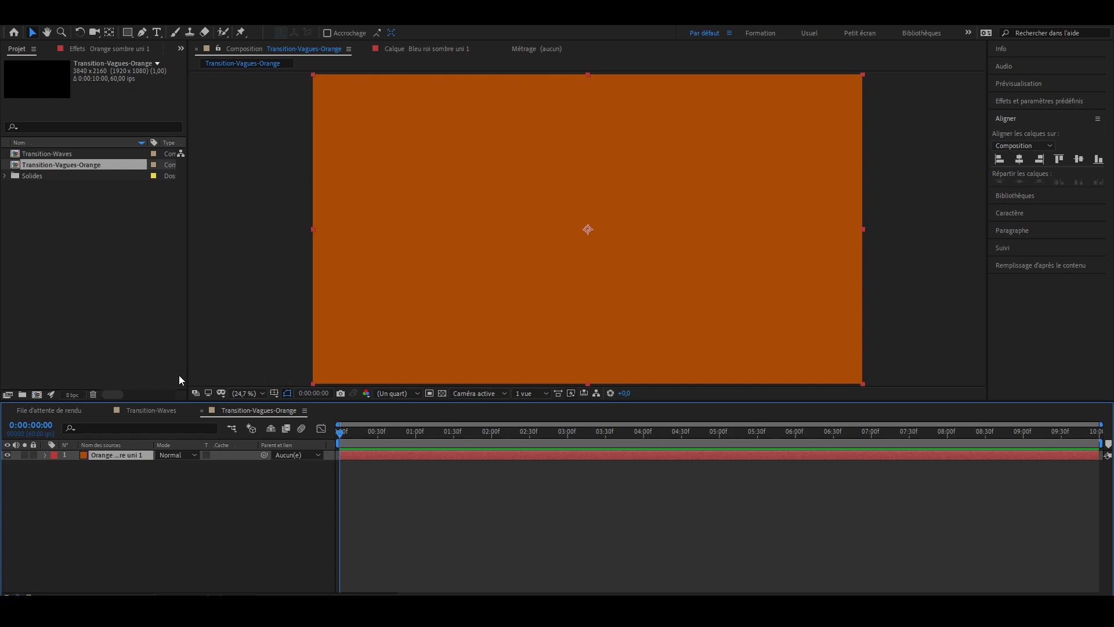
# Step: Rename the orange solid layer to BG
pyautogui.press('q')
pyautogui.click(130, 473)
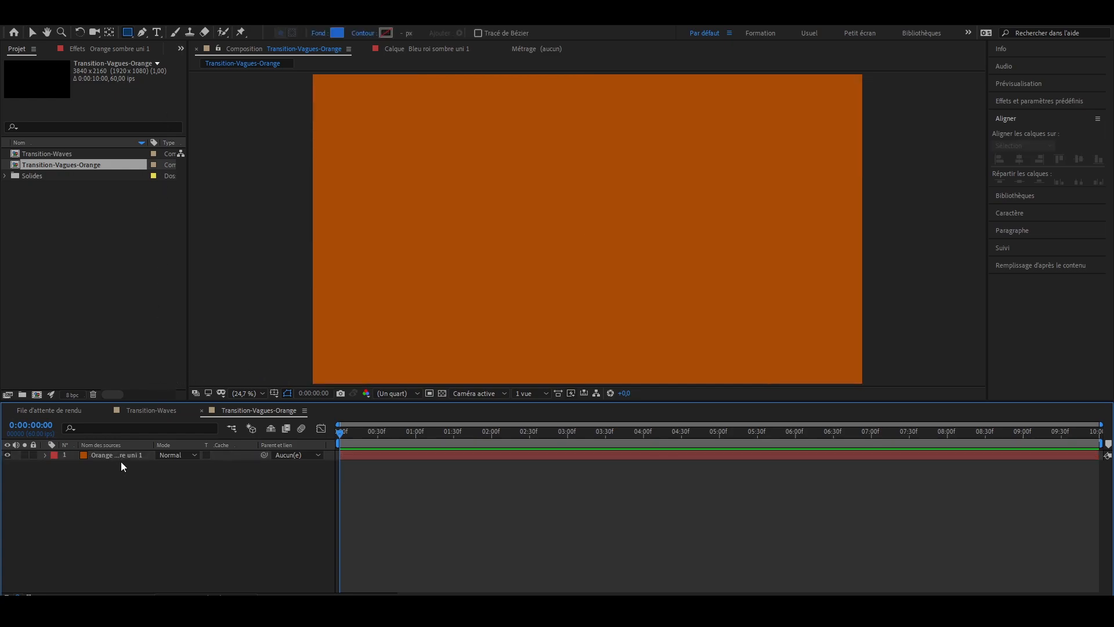
pyautogui.click(121, 455)
pyautogui.rightClick(122, 455)
pyautogui.click(135, 447)
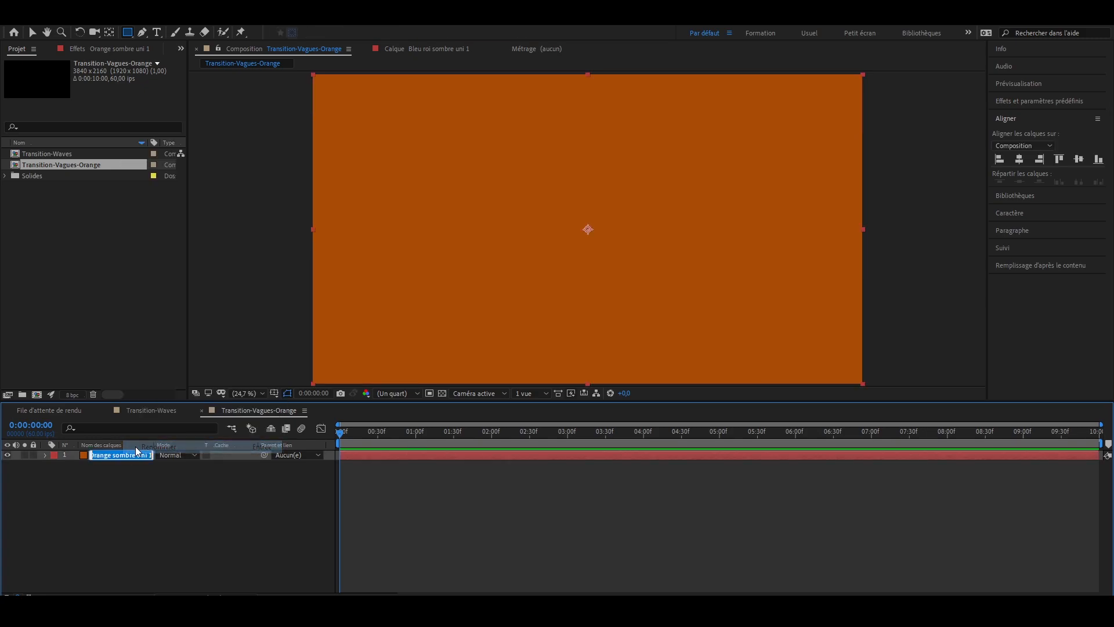
pyautogui.write('BG')
pyautogui.press('Return')
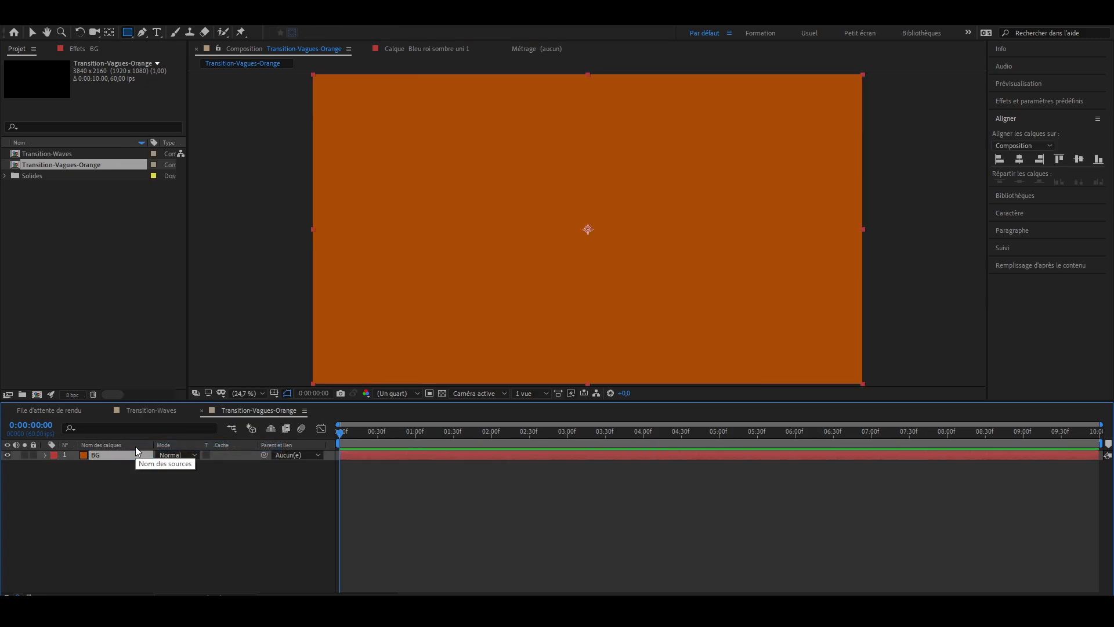
# Step: Draw a rectangle shape layer over the lower quarter of the composition, overhanging both sides, and center it horizontally
pyautogui.click(94, 474)
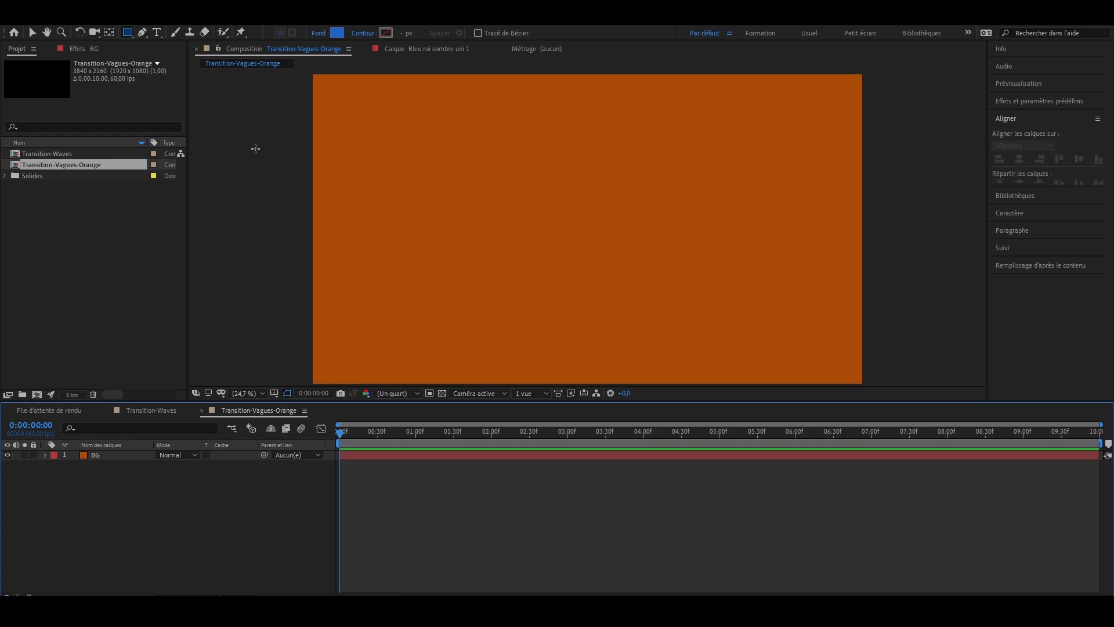
pyautogui.click(126, 33)
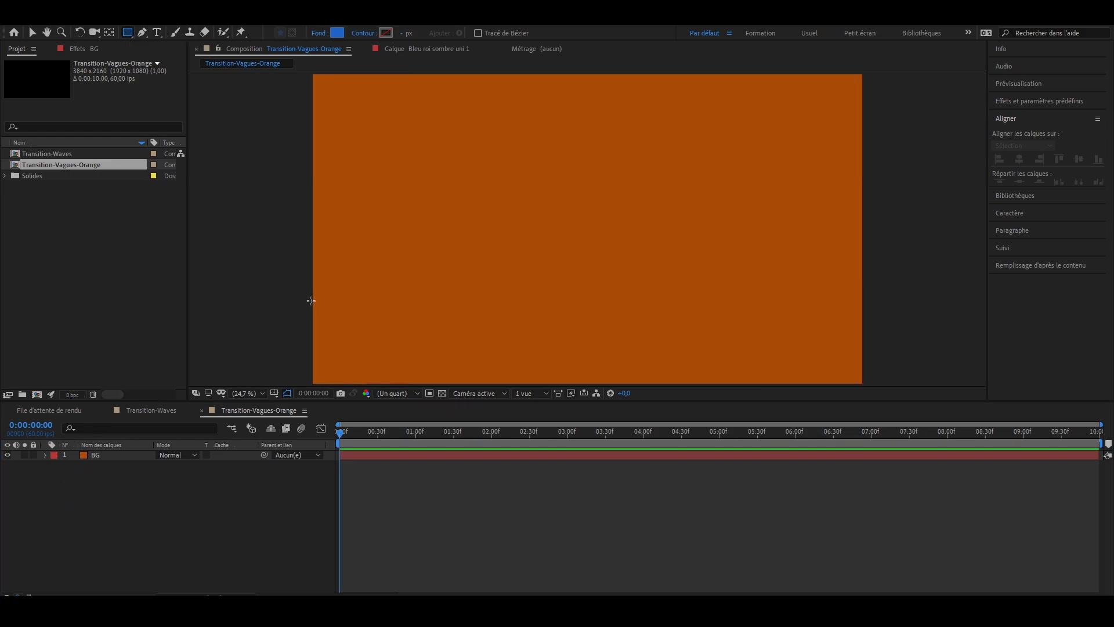
pyautogui.moveTo(286, 299); pyautogui.dragTo(885, 385)
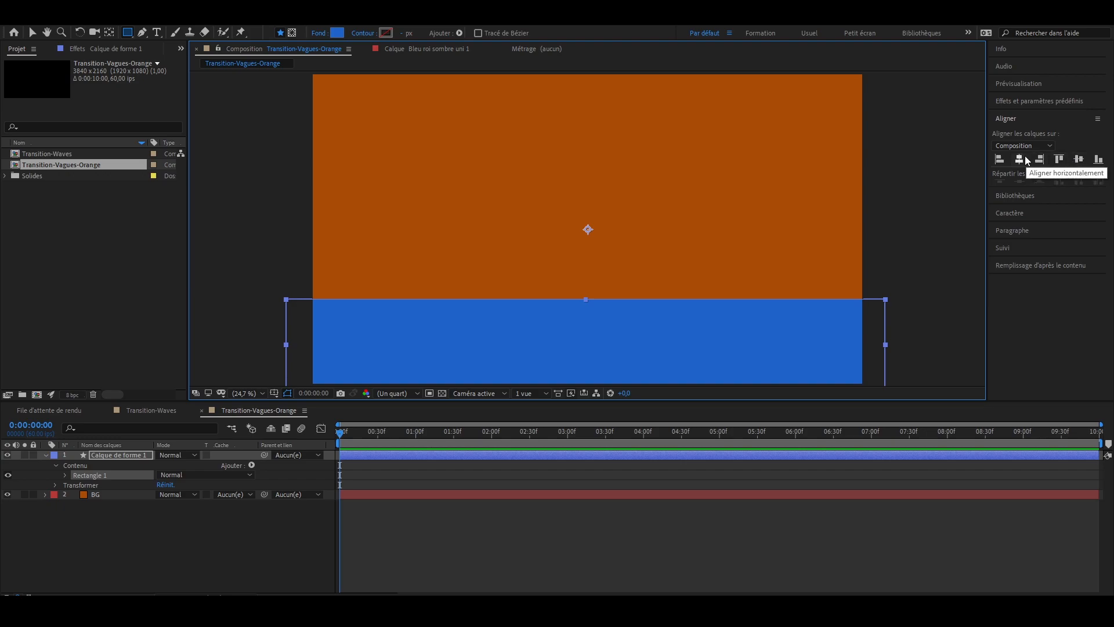
pyautogui.click(1025, 161)
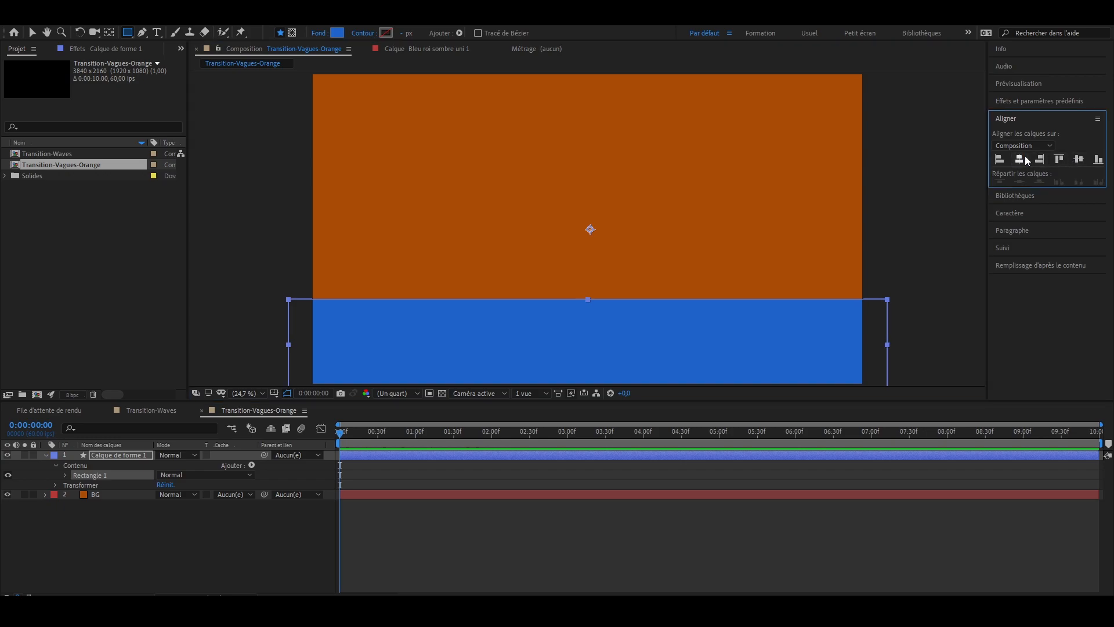
# Step: Change the rectangle's fill color to dark golden yellow (AA7B09)
pyautogui.click(339, 34)
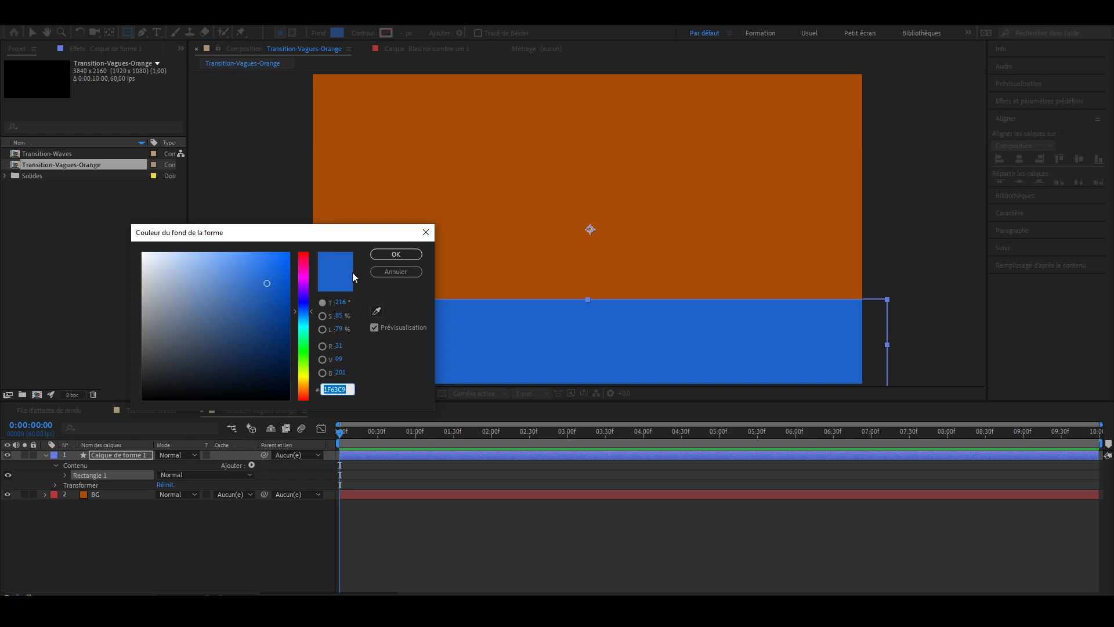
pyautogui.click(305, 382)
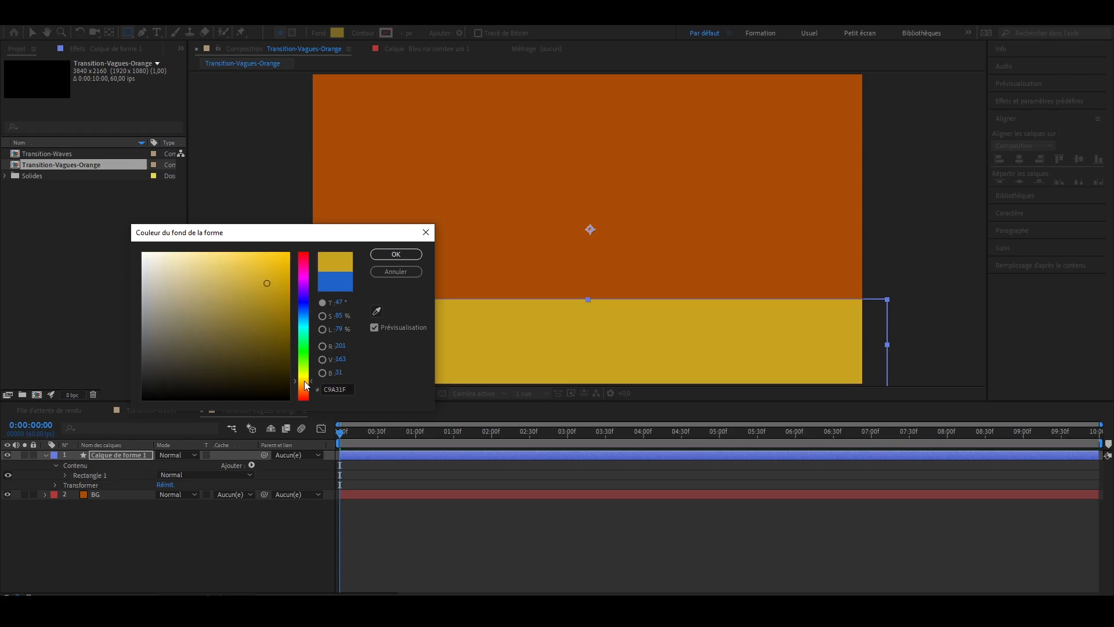
pyautogui.moveTo(307, 381); pyautogui.dragTo(306, 385)
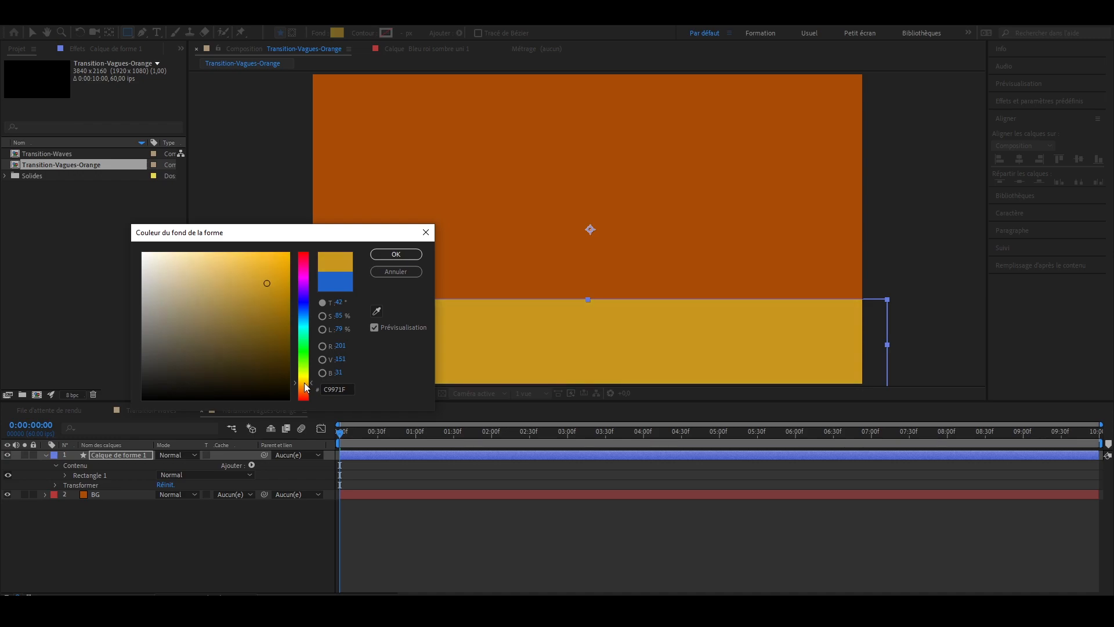
pyautogui.moveTo(267, 286); pyautogui.dragTo(282, 301)
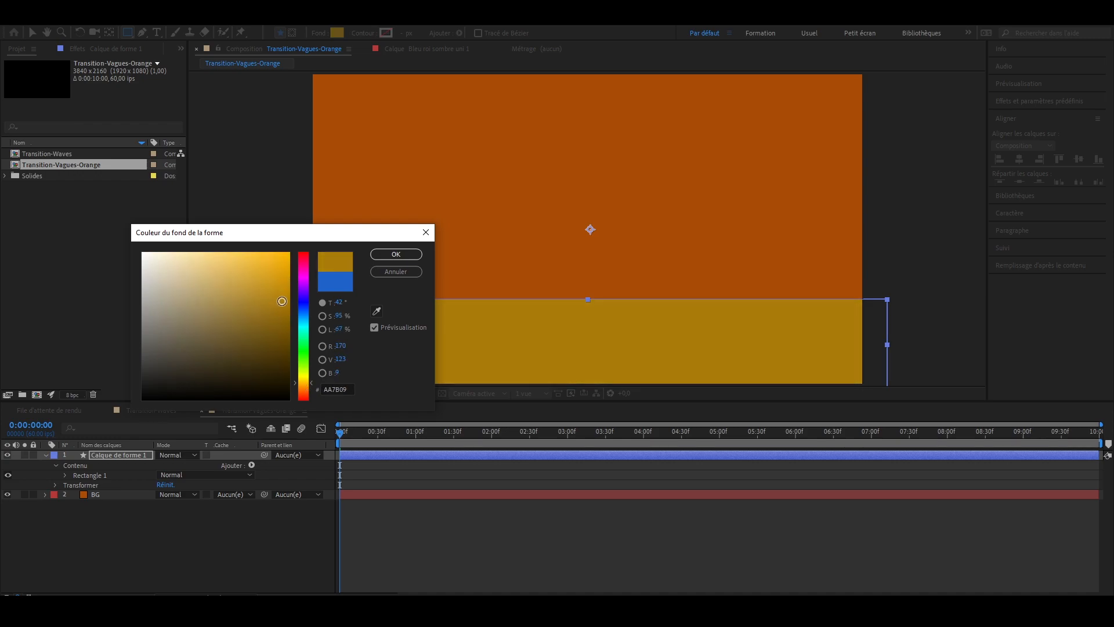
pyautogui.click(396, 254)
# Step: Collapse the rectangle's shape layer and rename it VAGUE 1
pyautogui.click(104, 454)
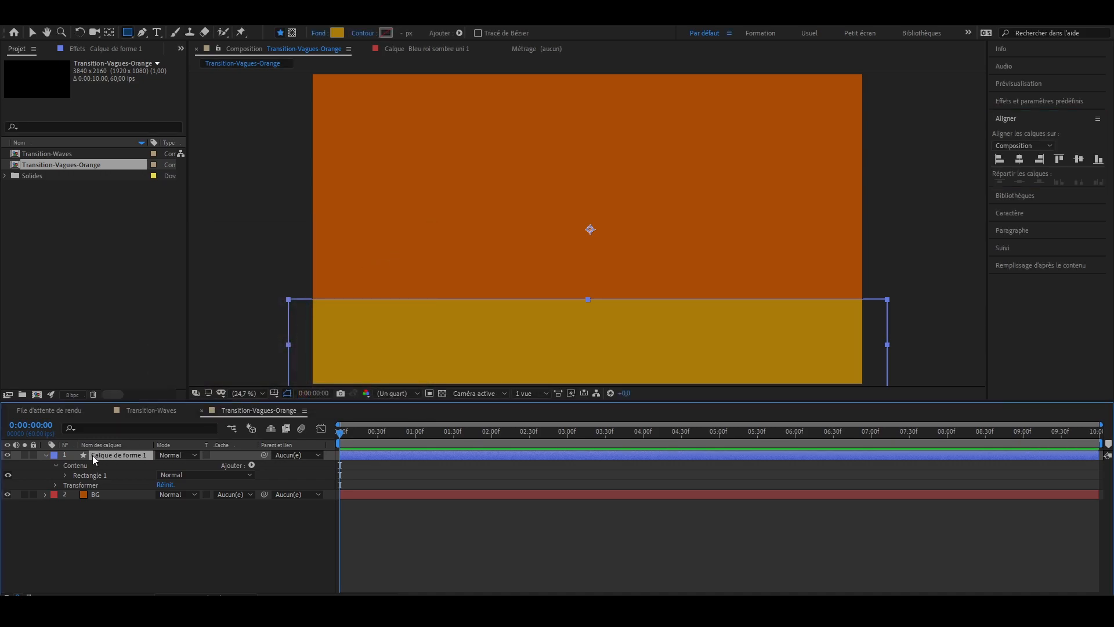
pyautogui.click(45, 455)
pyautogui.rightClick(98, 457)
pyautogui.click(181, 446)
pyautogui.press('Return')
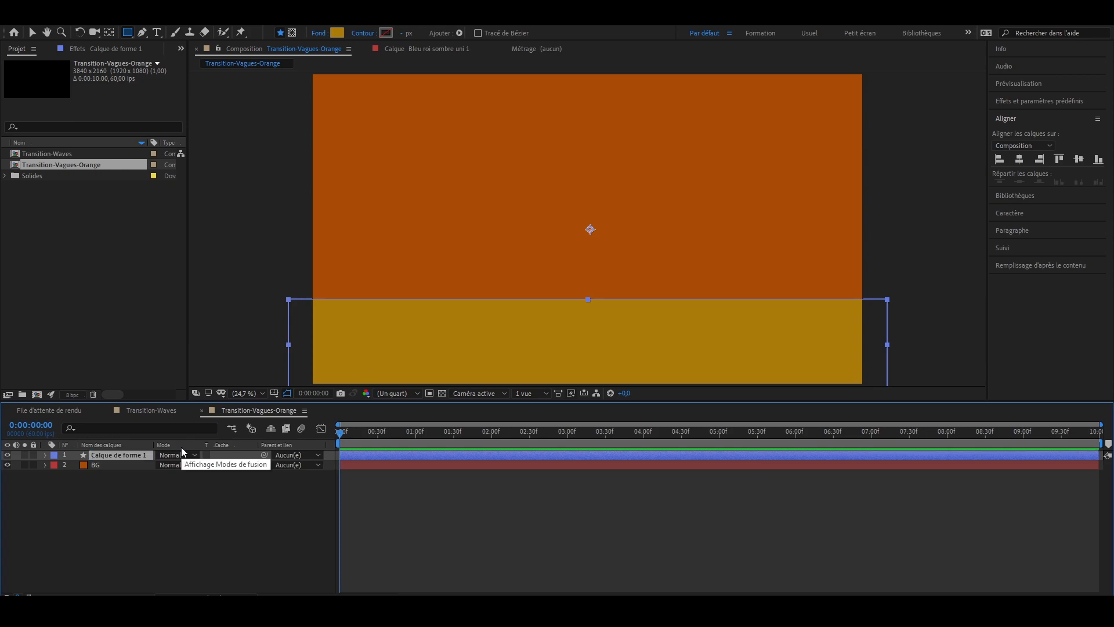
pyautogui.rightClick(130, 455)
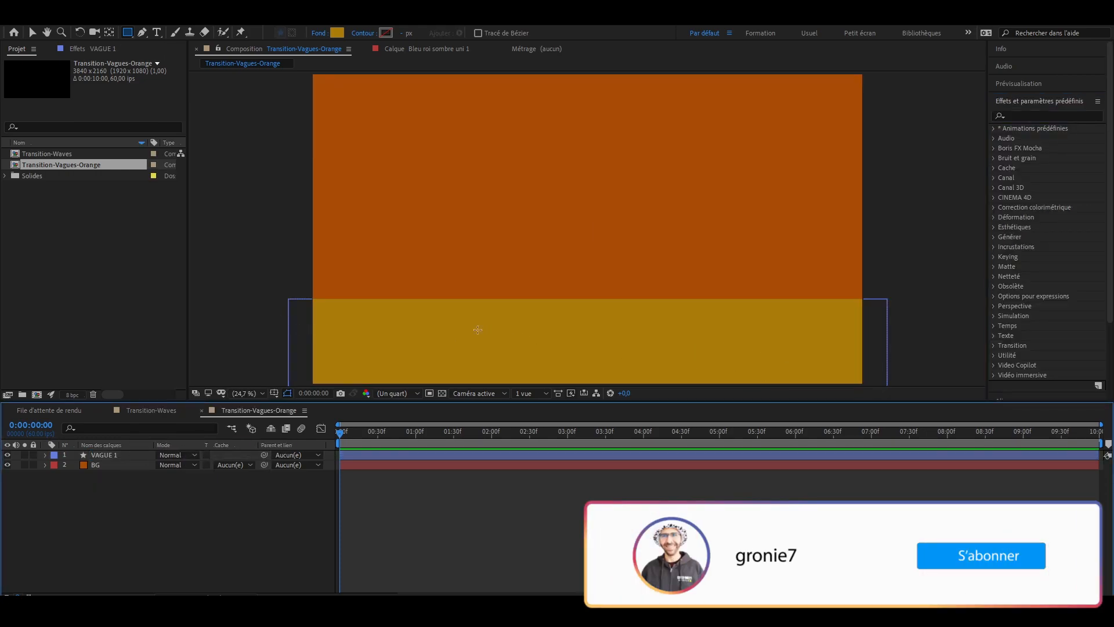
# Step: Add a wiggle paths operator (Tracés de tremblement) to the contents of the VAGUE 1 layer
pyautogui.click(100, 454)
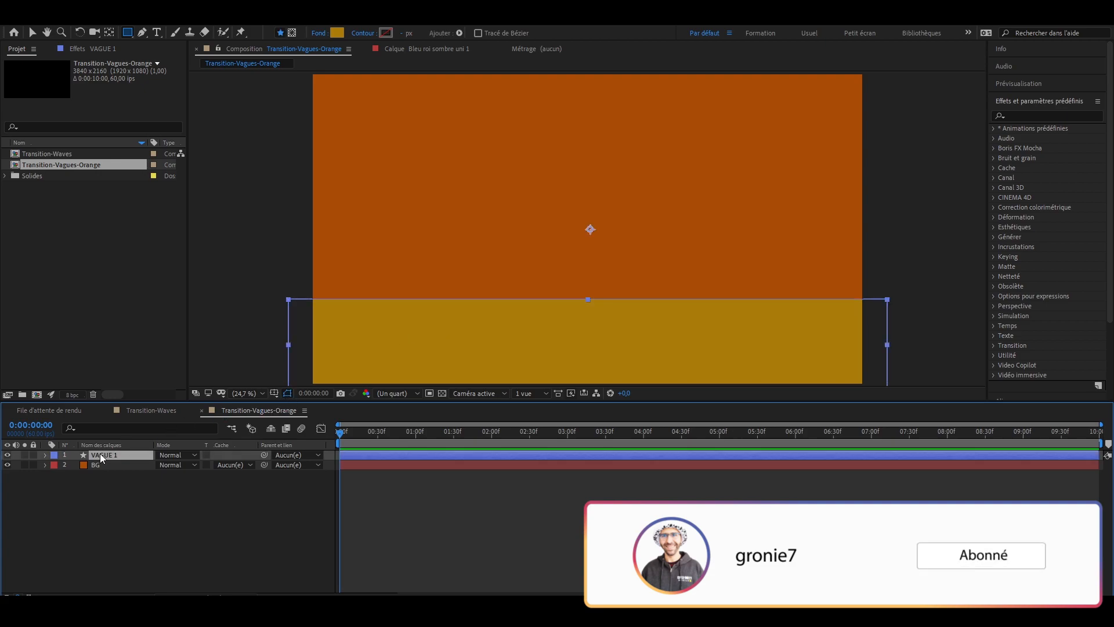
pyautogui.click(45, 455)
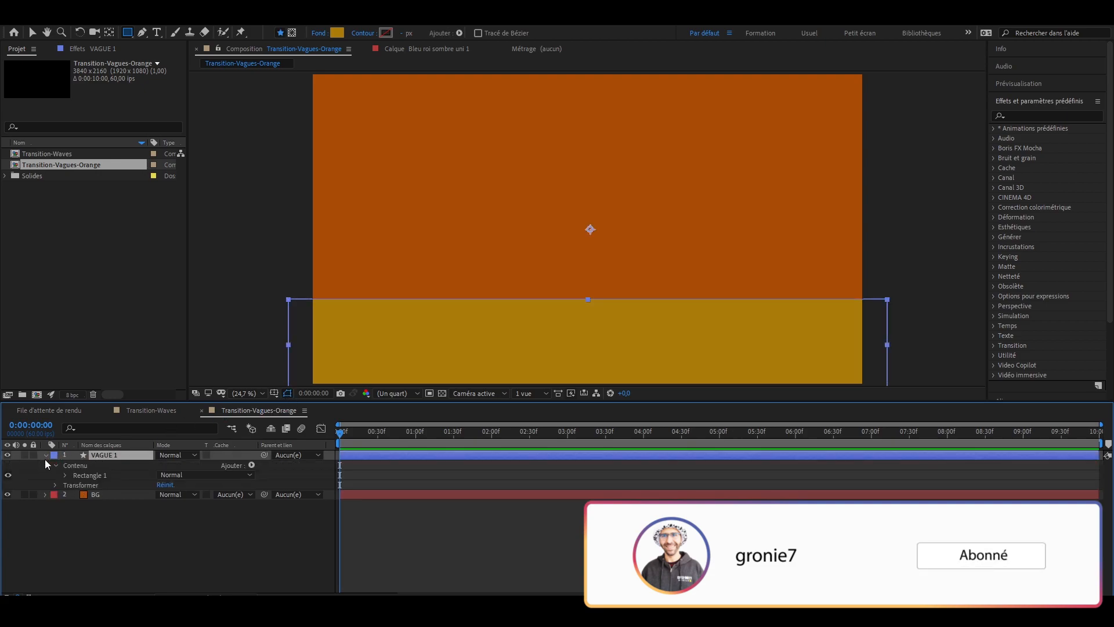
pyautogui.click(251, 466)
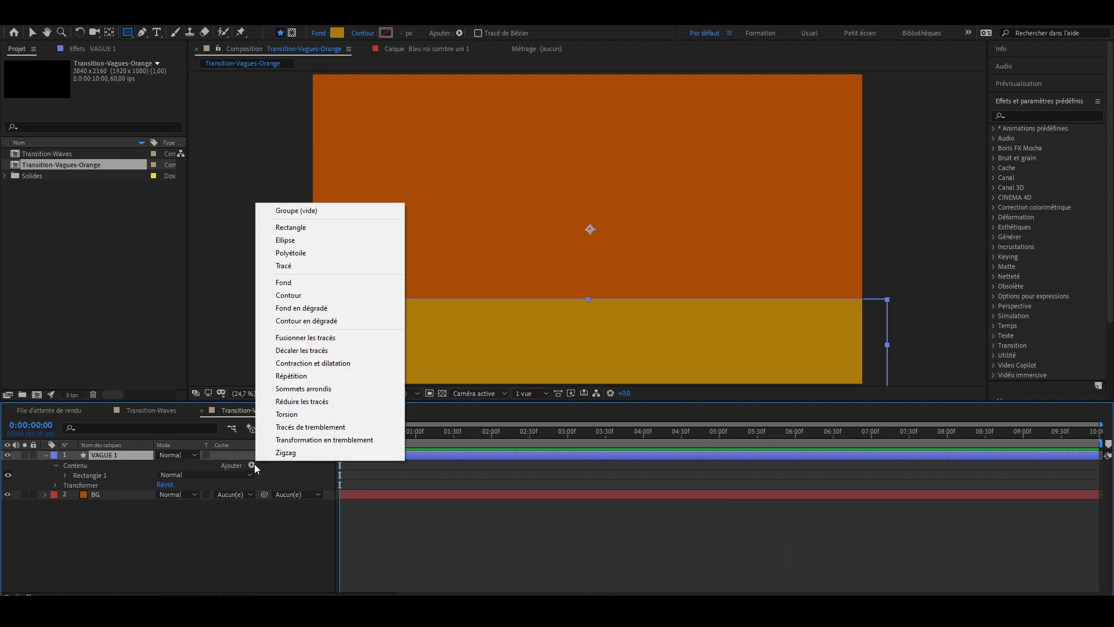
pyautogui.click(279, 430)
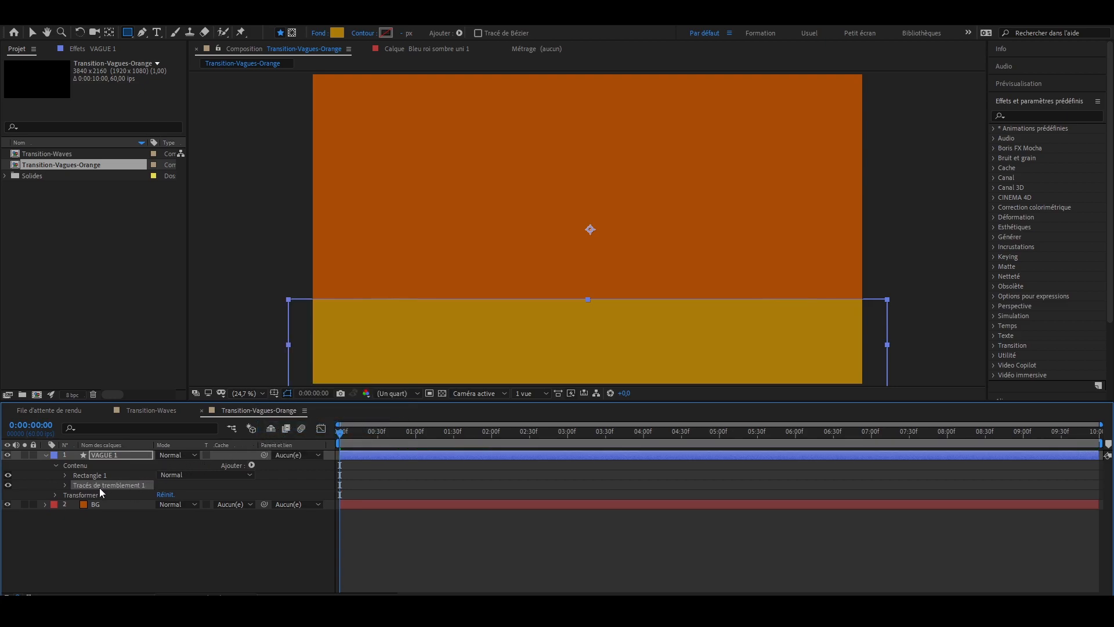
# Step: Shape the wave's wiggle paths with Taille at 182, Détail at 15 and Points set to Lisse
pyautogui.click(65, 485)
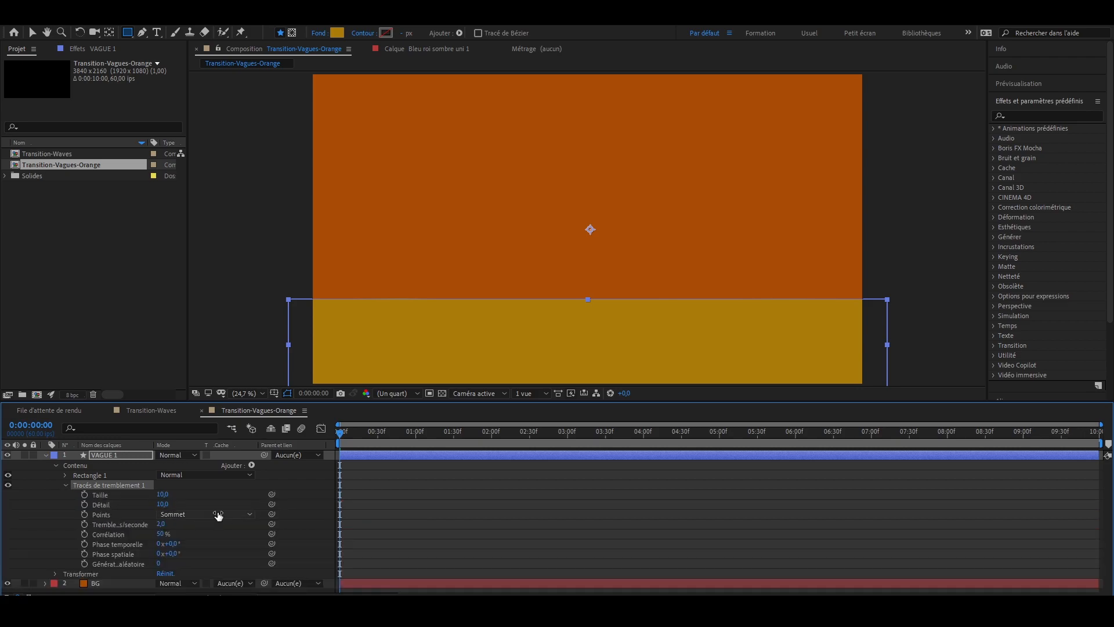
pyautogui.moveTo(163, 494); pyautogui.dragTo(276, 481)
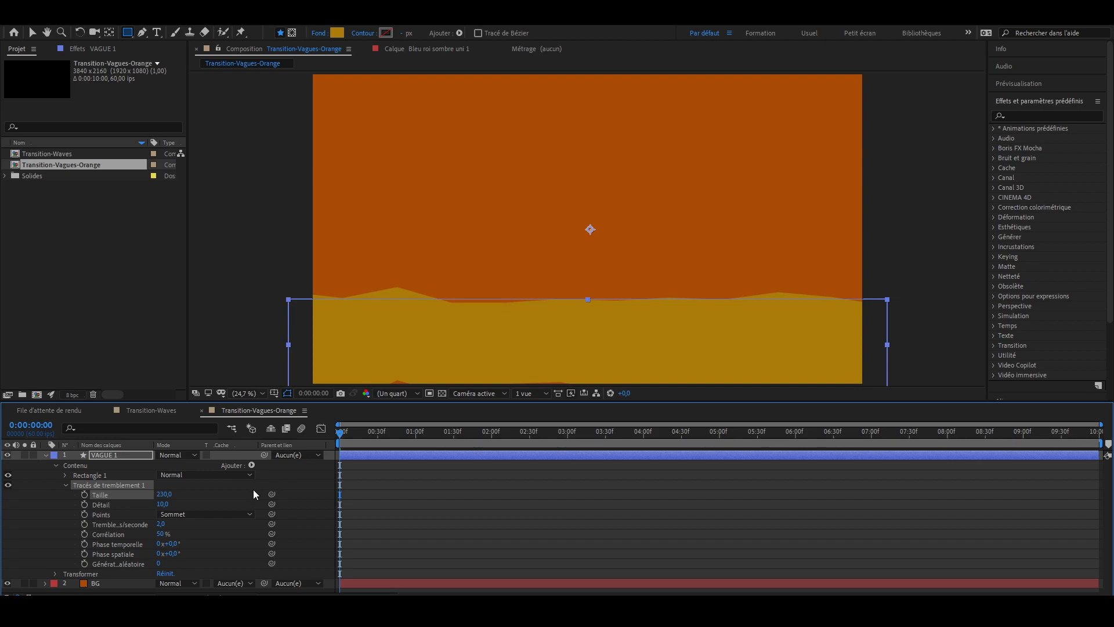
pyautogui.moveTo(162, 505); pyautogui.dragTo(136, 504)
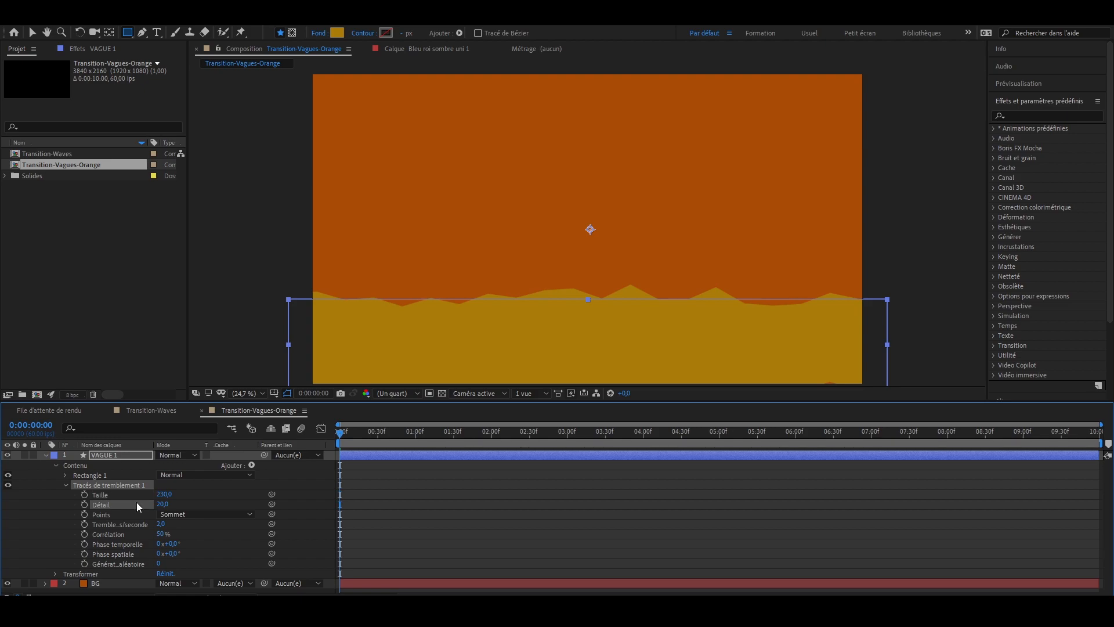
pyautogui.click(232, 516)
pyautogui.click(198, 539)
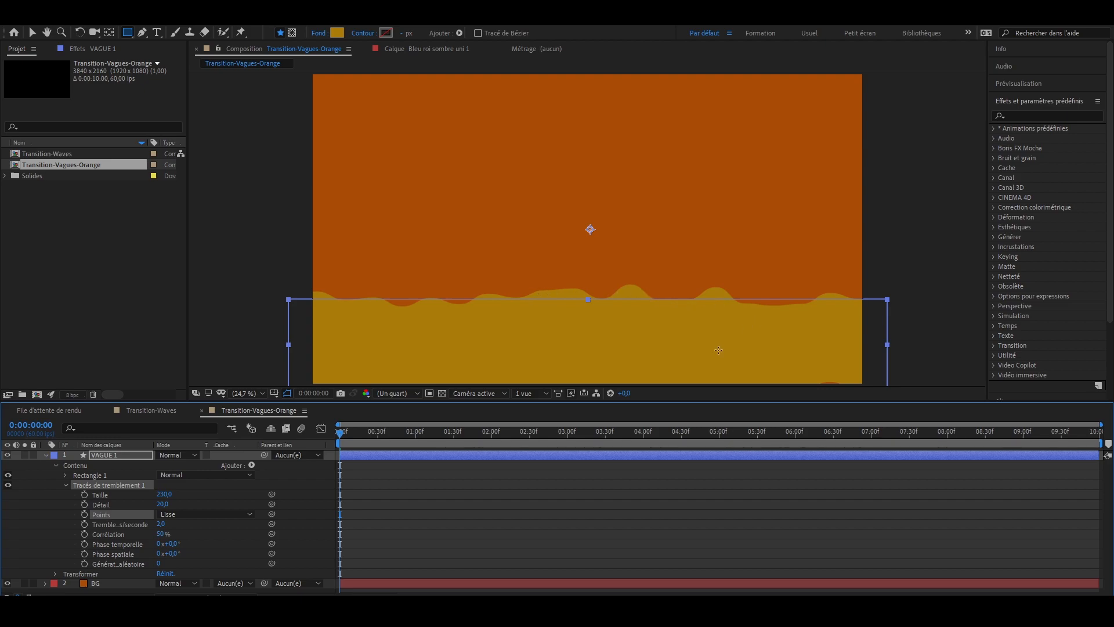
pyautogui.moveTo(165, 495)
pyautogui.mouseDown()
pyautogui.moveTo(110, 487)
pyautogui.moveTo(153, 502)
pyautogui.mouseUp()
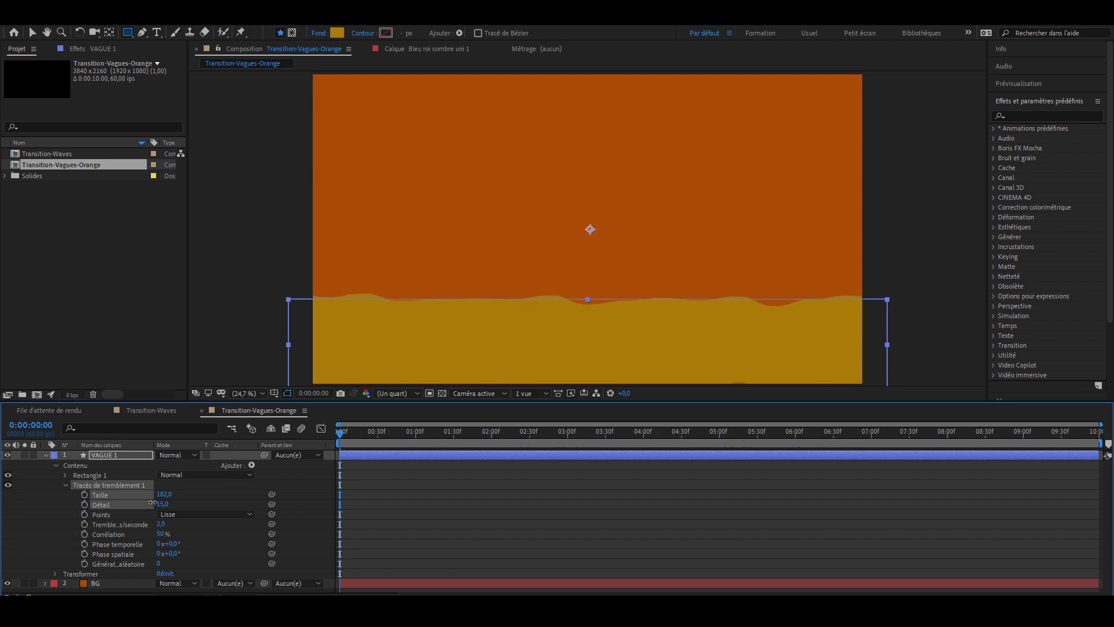
# Step: Set the Tremblements/seconde of VAGUE 1's wiggle paths to 0.5
pyautogui.click(153, 503)
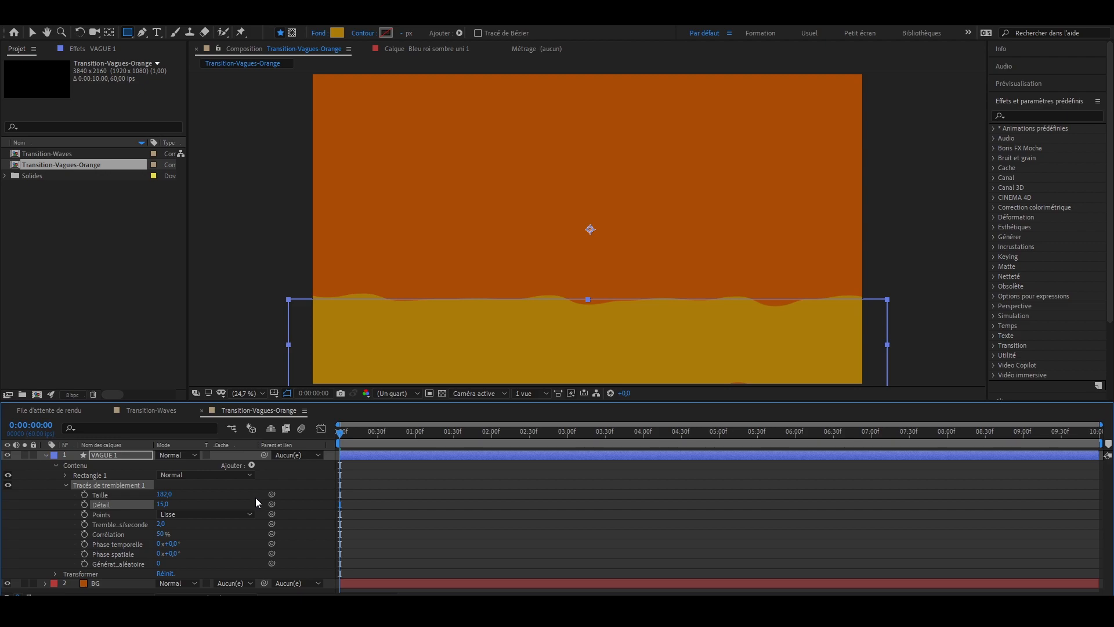
pyautogui.click(163, 524)
pyautogui.write('0.5')
pyautogui.press('Return')
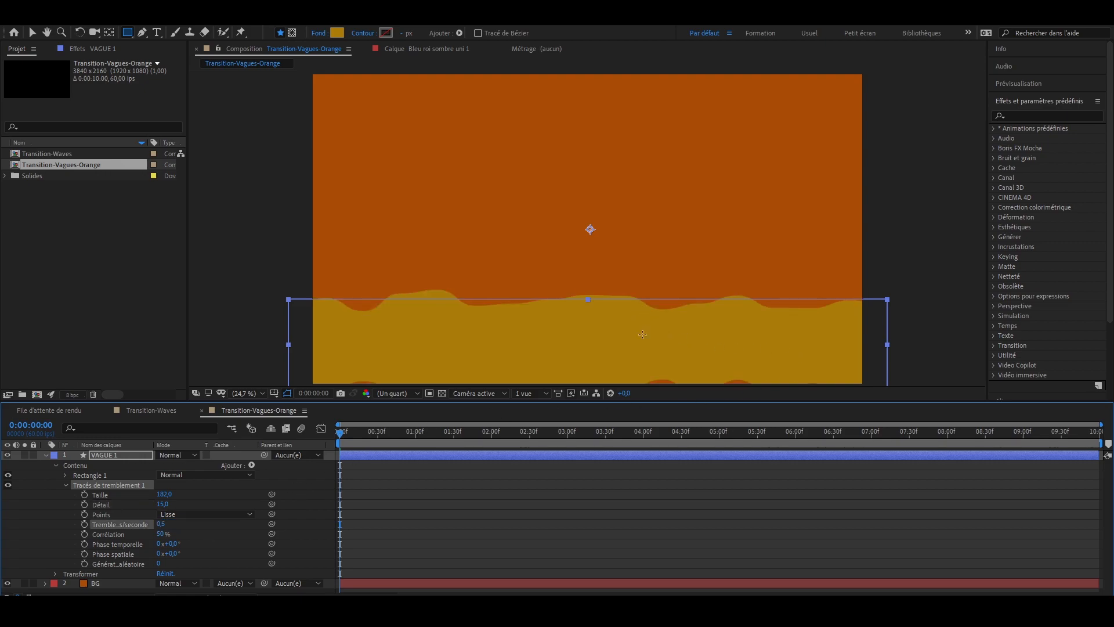
# Step: Collapse the VAGUE 1 layer and shift its wave slightly downward in the composition
pyautogui.click(45, 454)
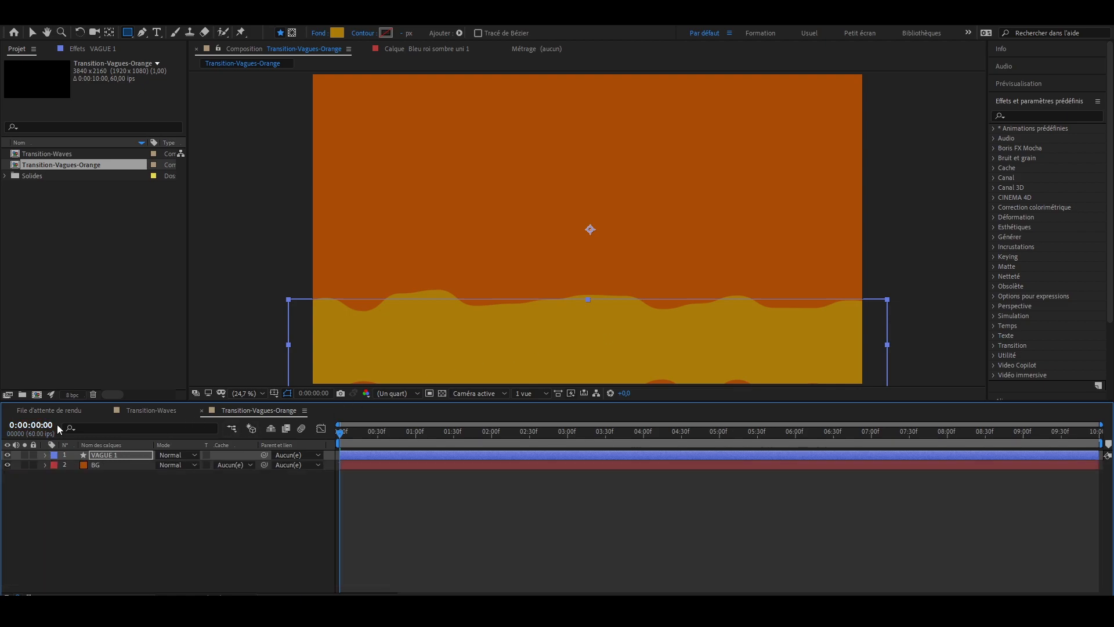
pyautogui.click(34, 32)
pyautogui.moveTo(556, 339); pyautogui.dragTo(555, 346)
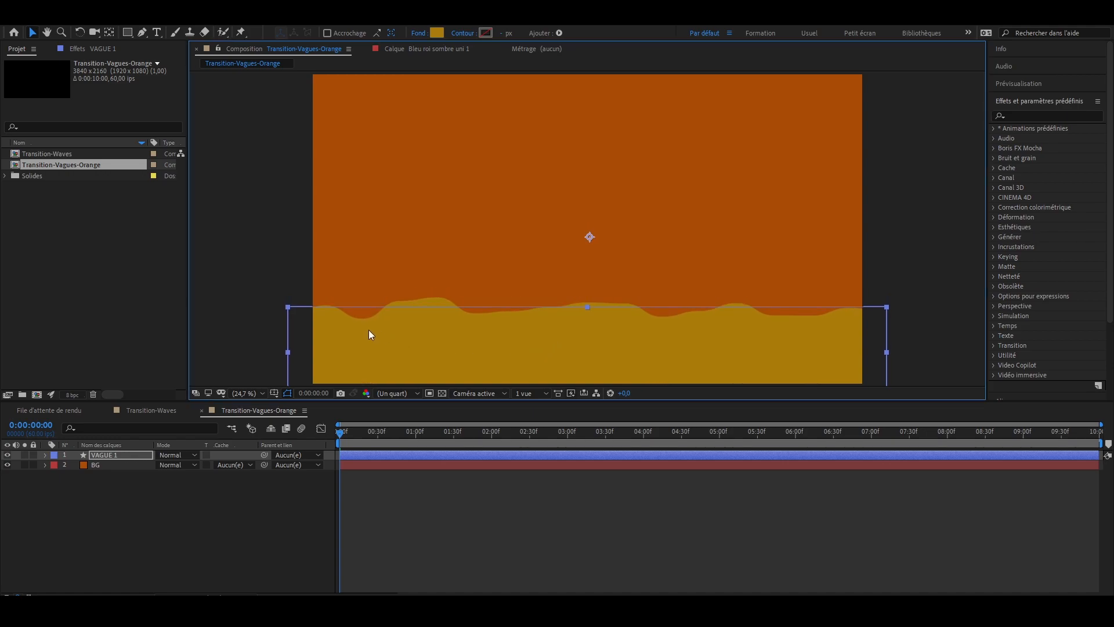
# Step: Preview the wave animation and return the playhead to the start of the composition
pyautogui.click(279, 252)
pyautogui.press('space')
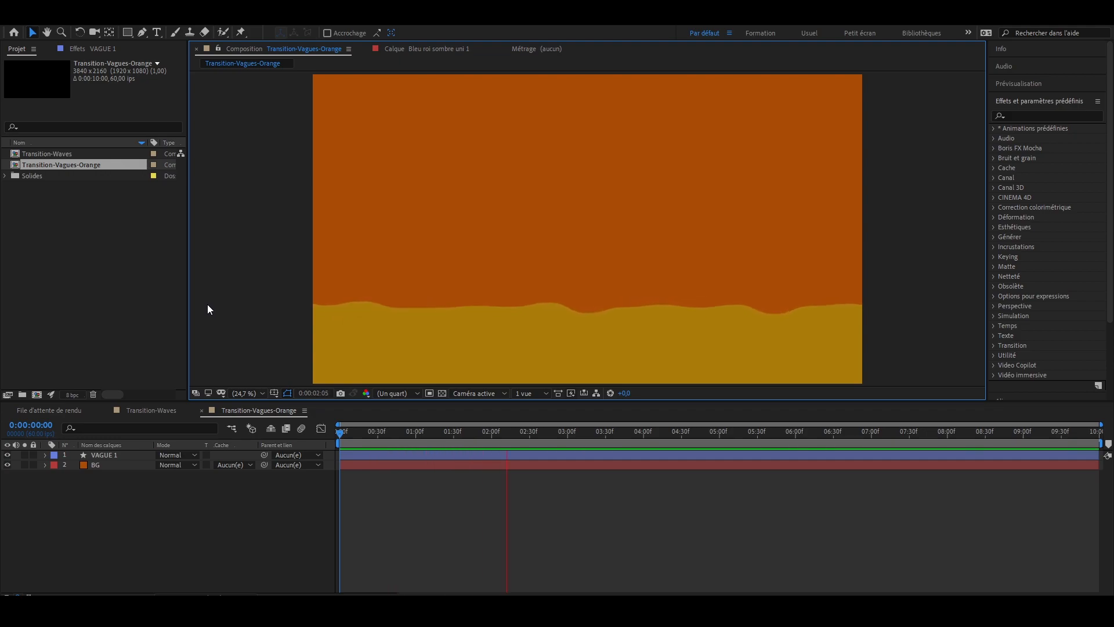
pyautogui.press('space')
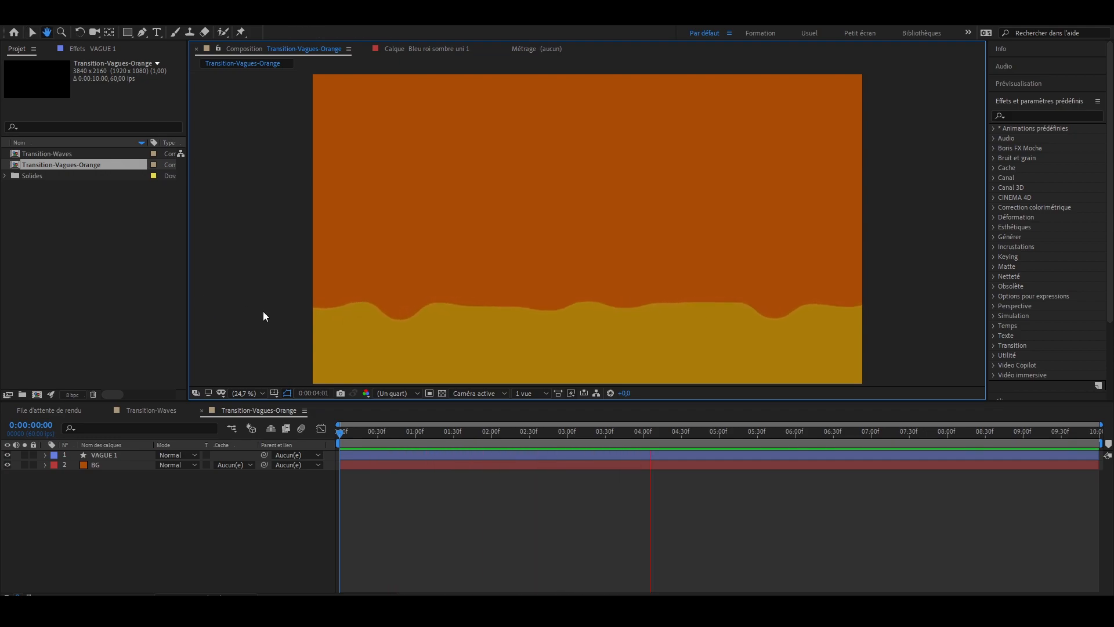
pyautogui.moveTo(650, 434); pyautogui.dragTo(326, 424)
pyautogui.press('space')
pyautogui.press('space')
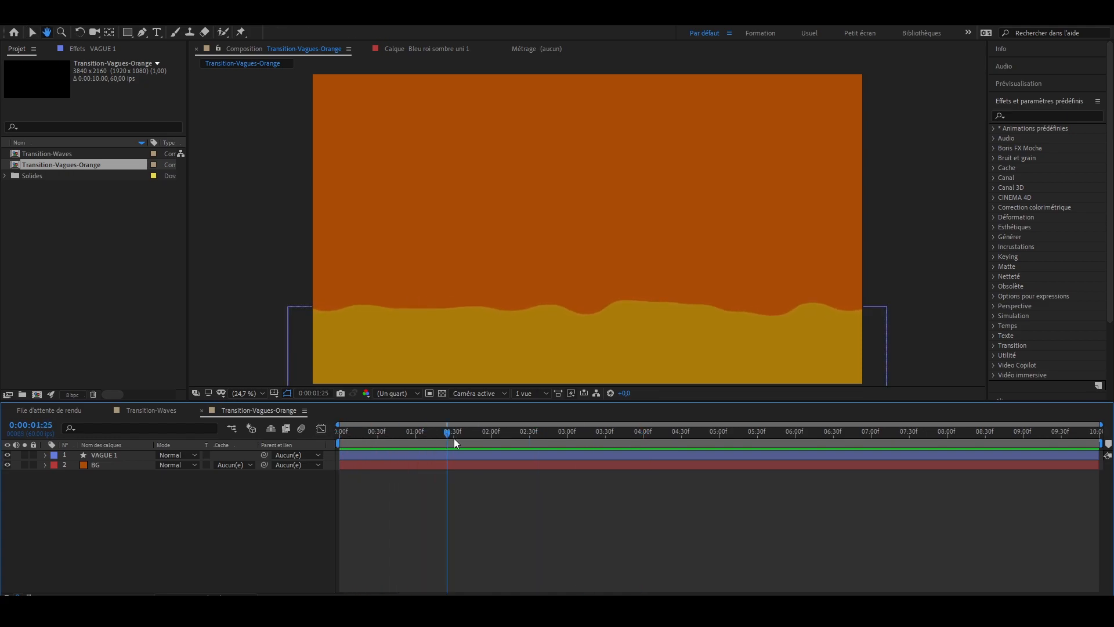
pyautogui.moveTo(448, 434); pyautogui.dragTo(320, 437)
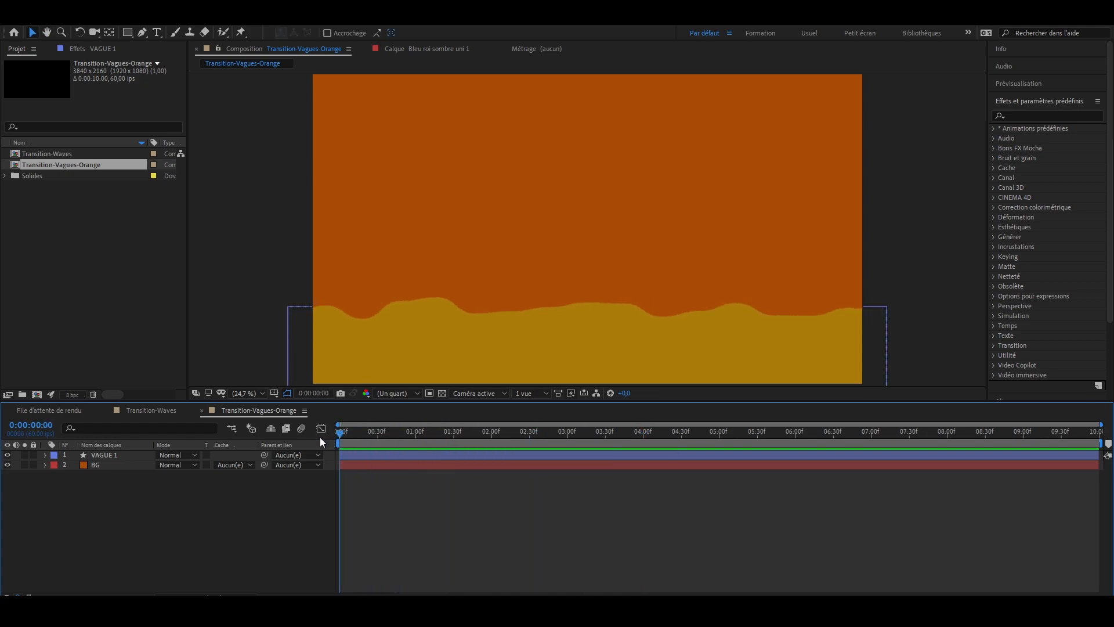
# Step: Apply the Perspective effect Ombre portée (drop shadow) to the VAGUE 1 layer
pyautogui.click(116, 455)
pyautogui.click(146, 19)
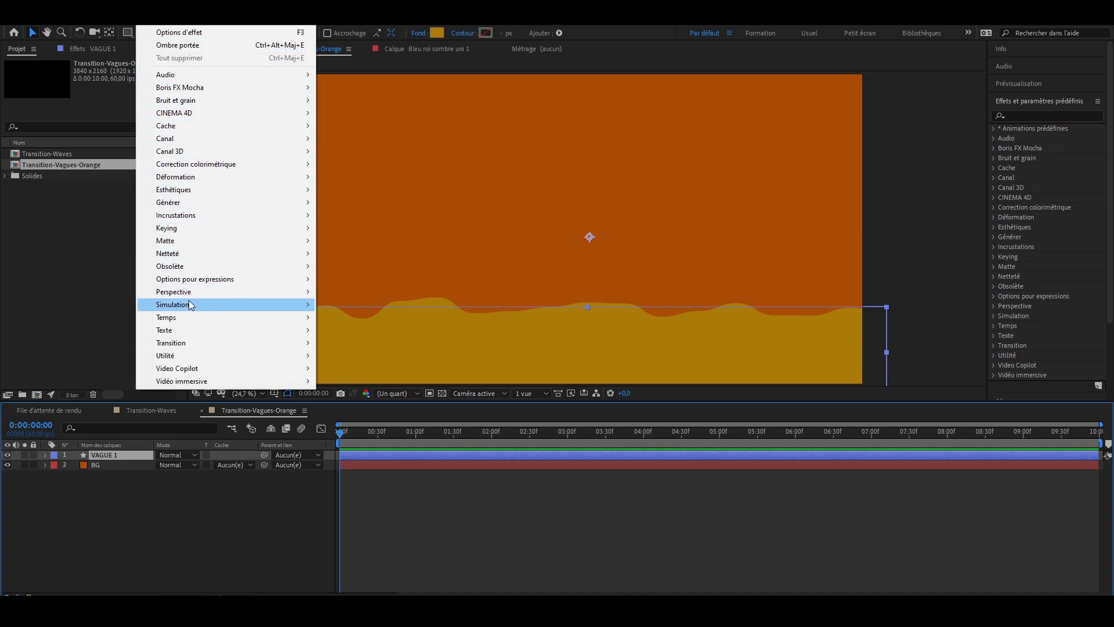
pyautogui.moveTo(232, 293)
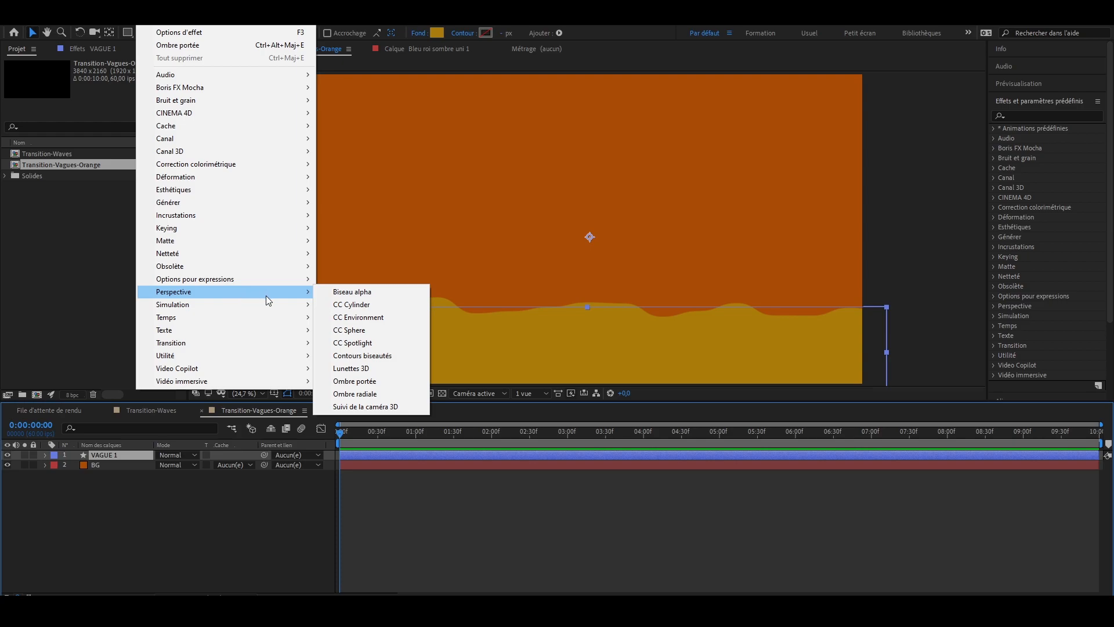
pyautogui.click(368, 381)
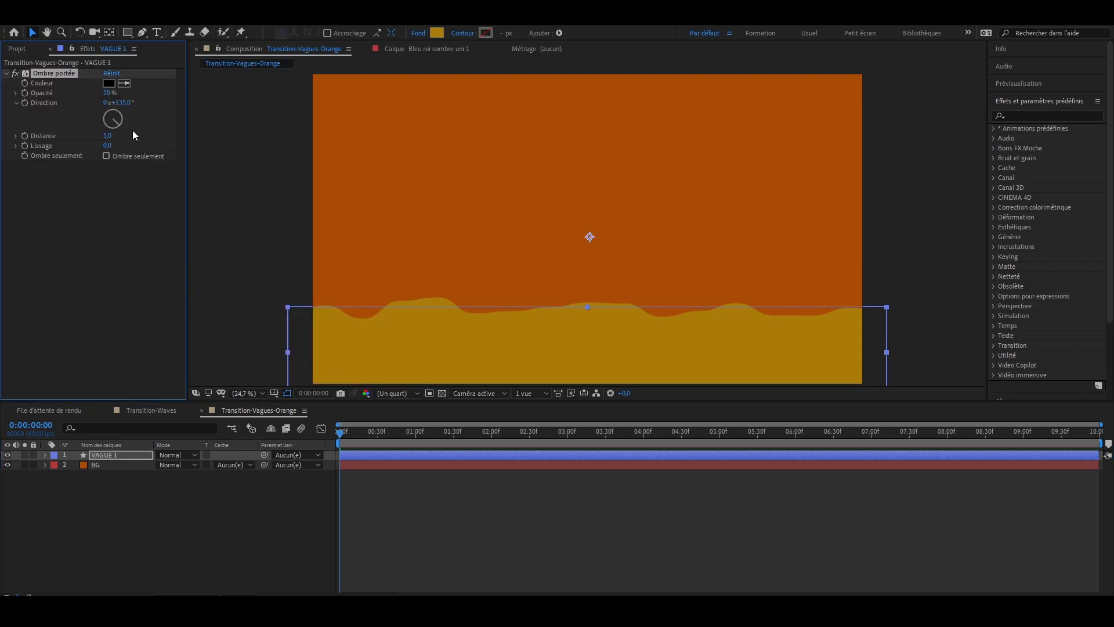
# Step: Set the drop shadow's Direction to 0°, Distance to 20 and Lissage to 89
pyautogui.click(120, 106)
pyautogui.write('0')
pyautogui.press('Return')
pyautogui.moveTo(108, 137); pyautogui.dragTo(162, 148)
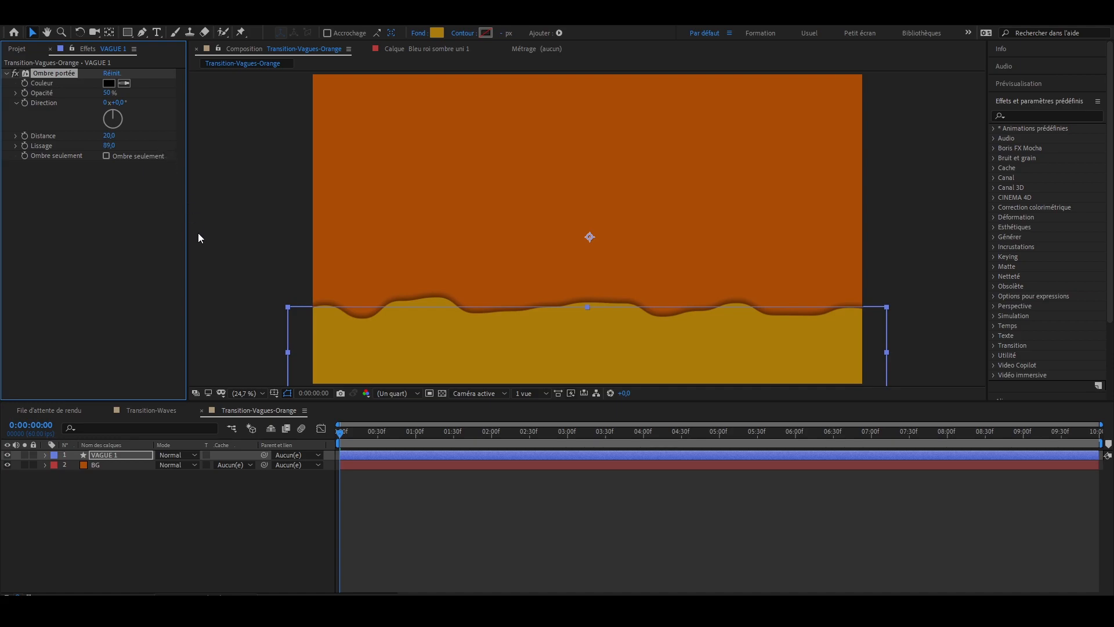
# Step: Play back the composition to check the wave's movement with its drop shadow
pyautogui.click(251, 343)
pyautogui.press('space')
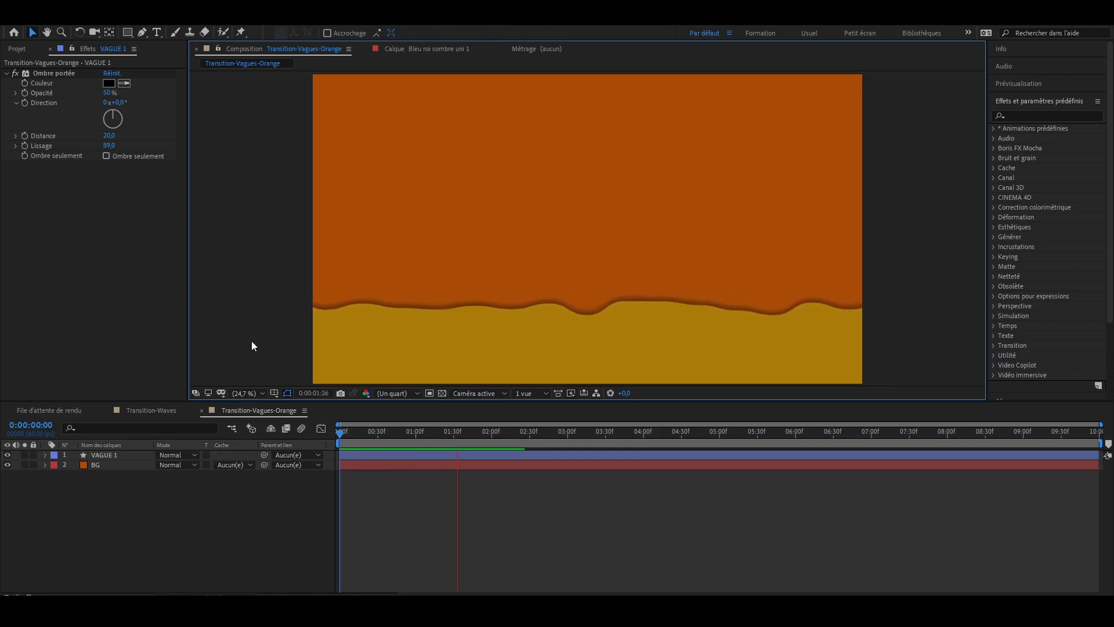
pyautogui.press('space')
# Step: Duplicate the VAGUE 1 layer and move the copy's wave lower in the frame
pyautogui.click(119, 456)
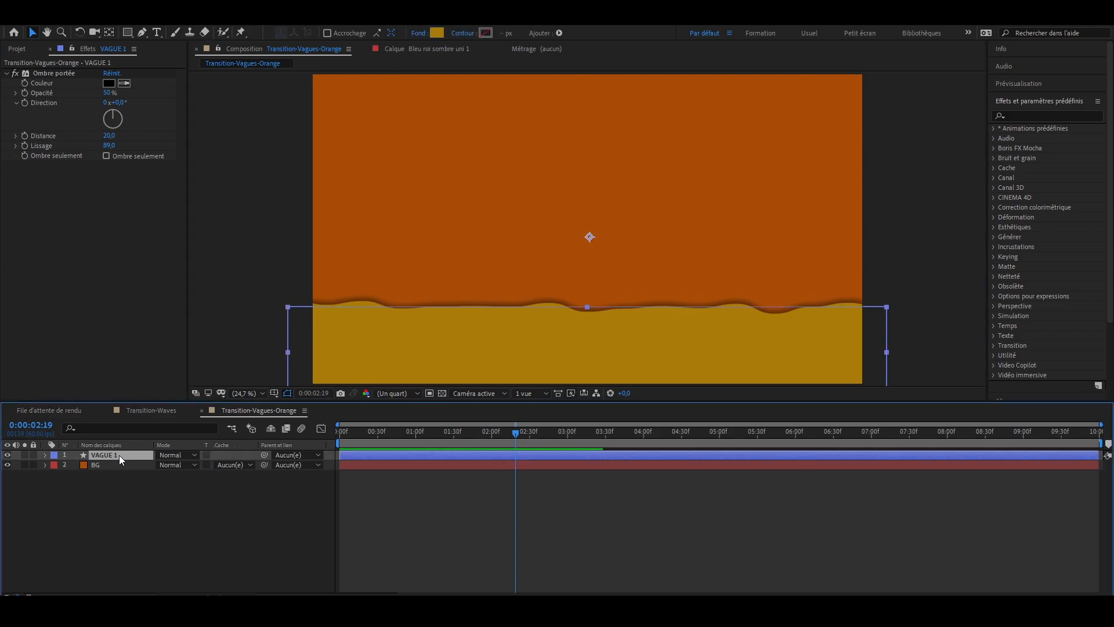
pyautogui.hotkey('ctrl', 'd')
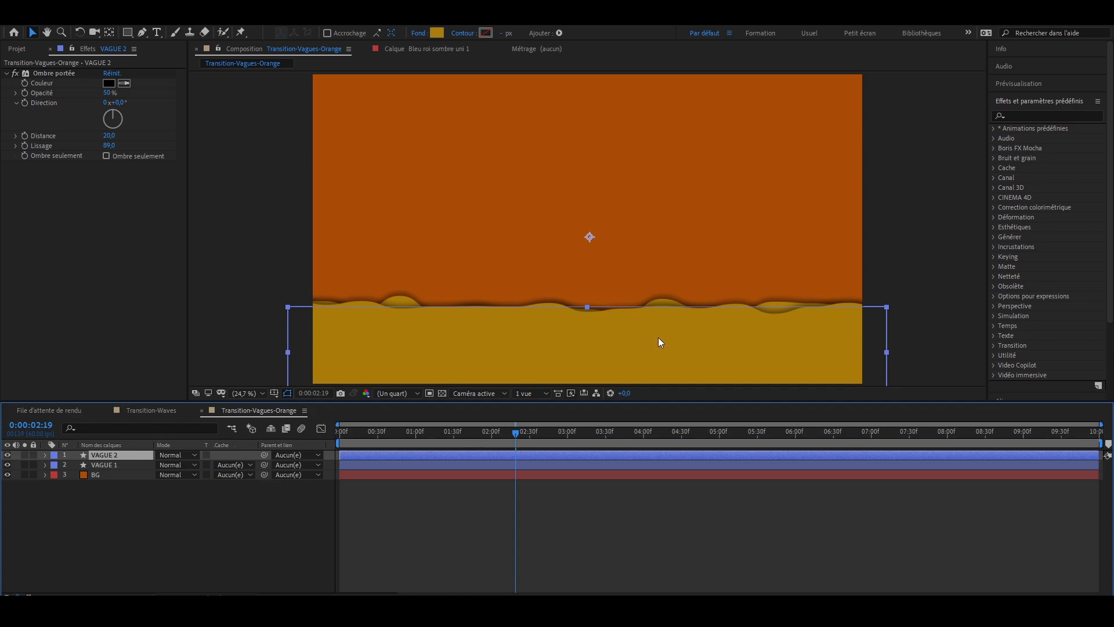
pyautogui.moveTo(663, 337); pyautogui.dragTo(663, 363)
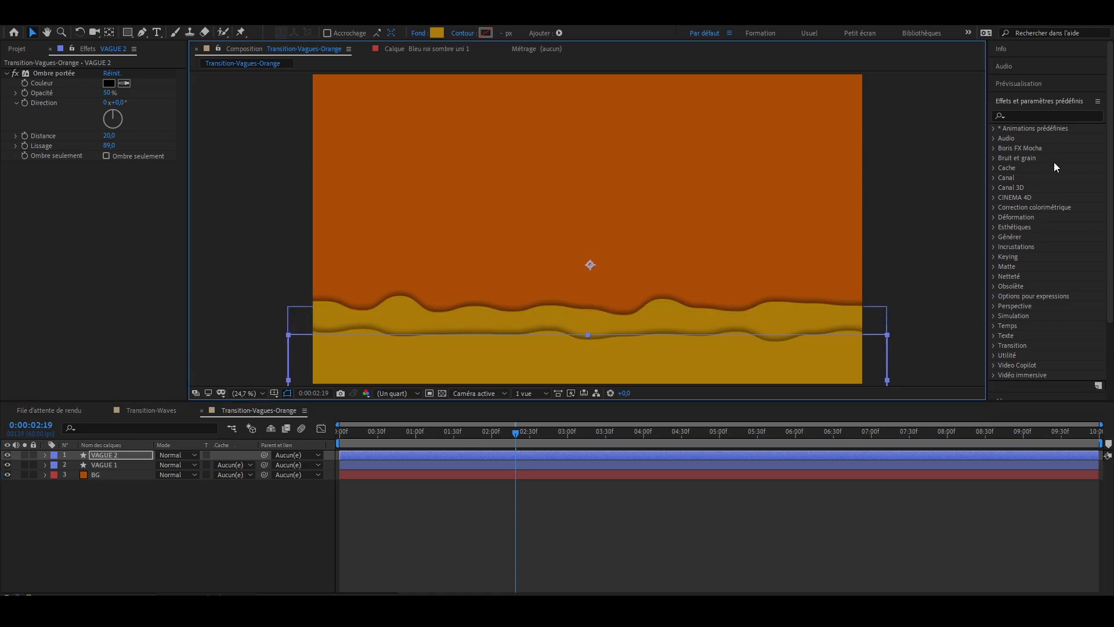
# Step: Open the Aligner options, and raise the VAGUE 1 wave to widen its visible band above VAGUE 2
pyautogui.click(1058, 82)
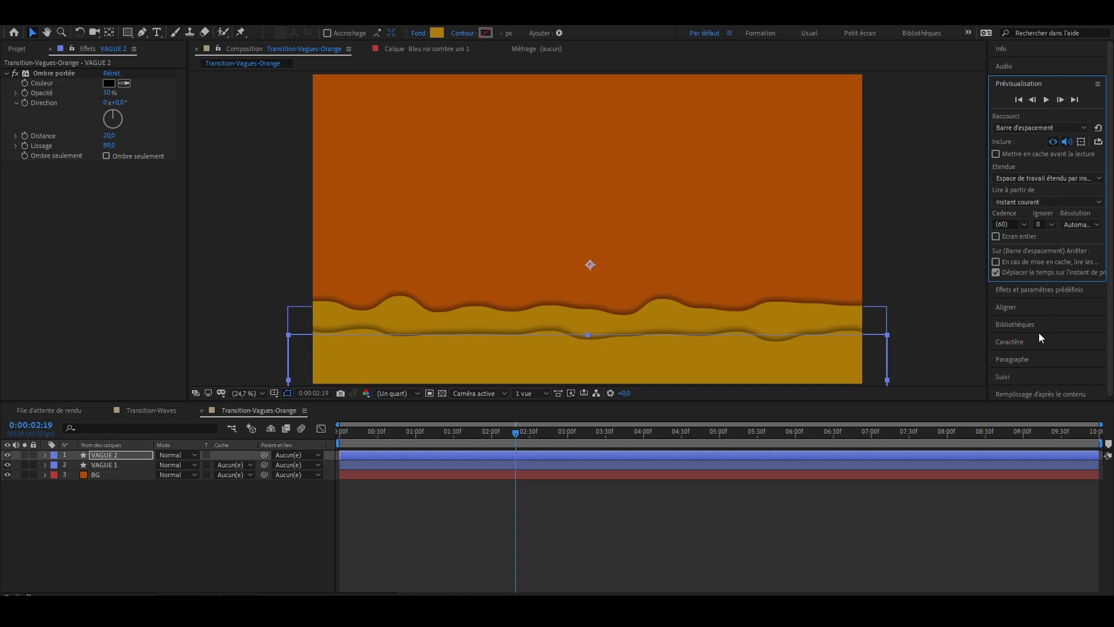
pyautogui.click(1039, 306)
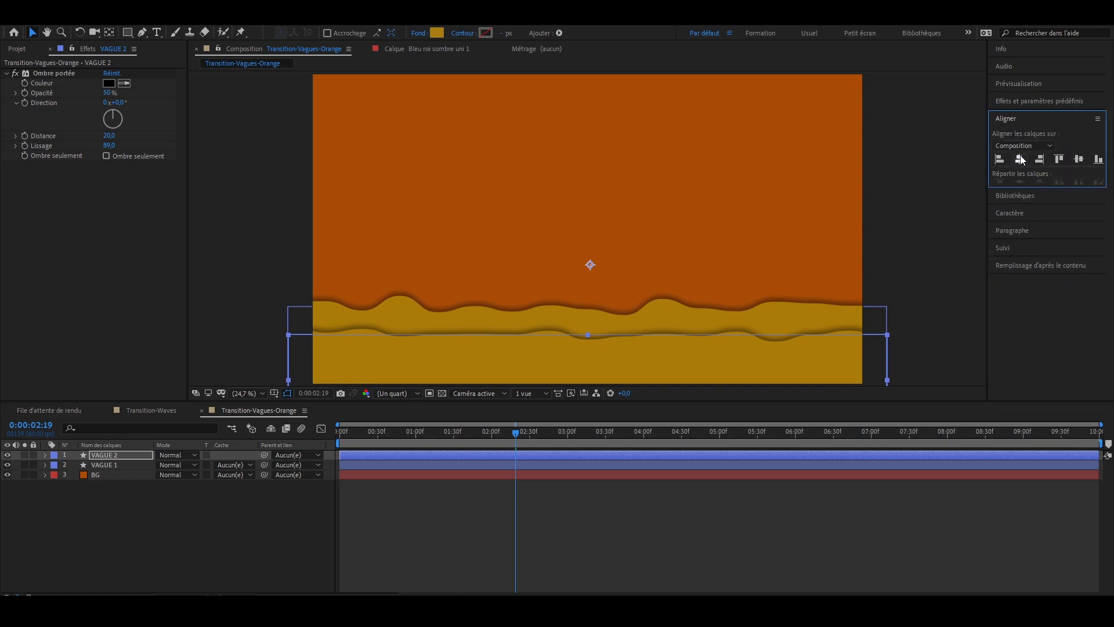
pyautogui.click(121, 466)
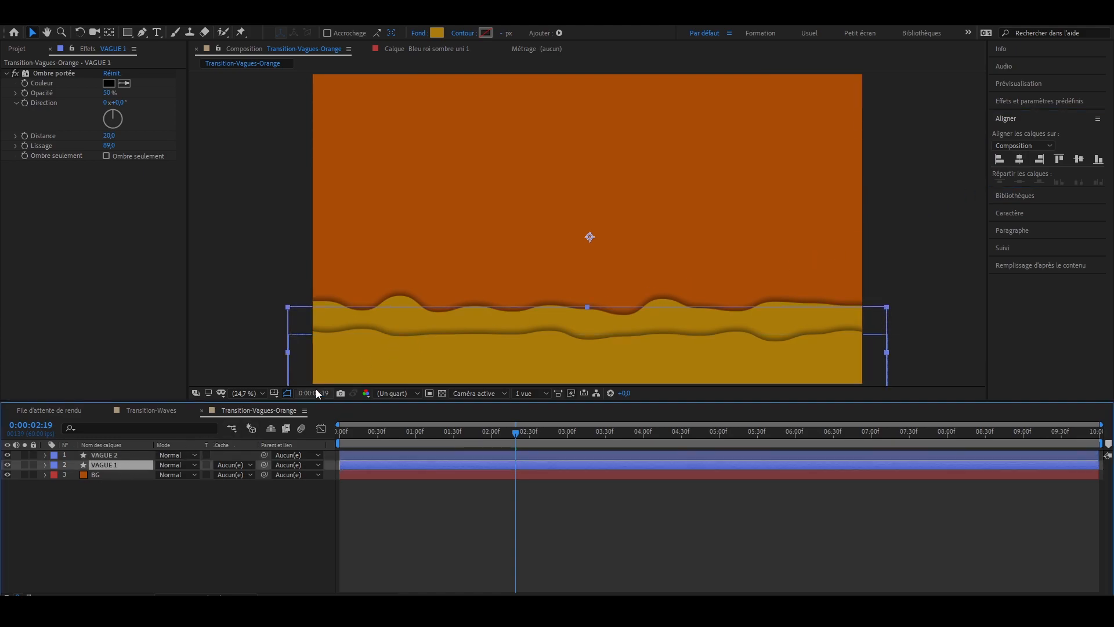
pyautogui.moveTo(706, 322); pyautogui.dragTo(704, 303)
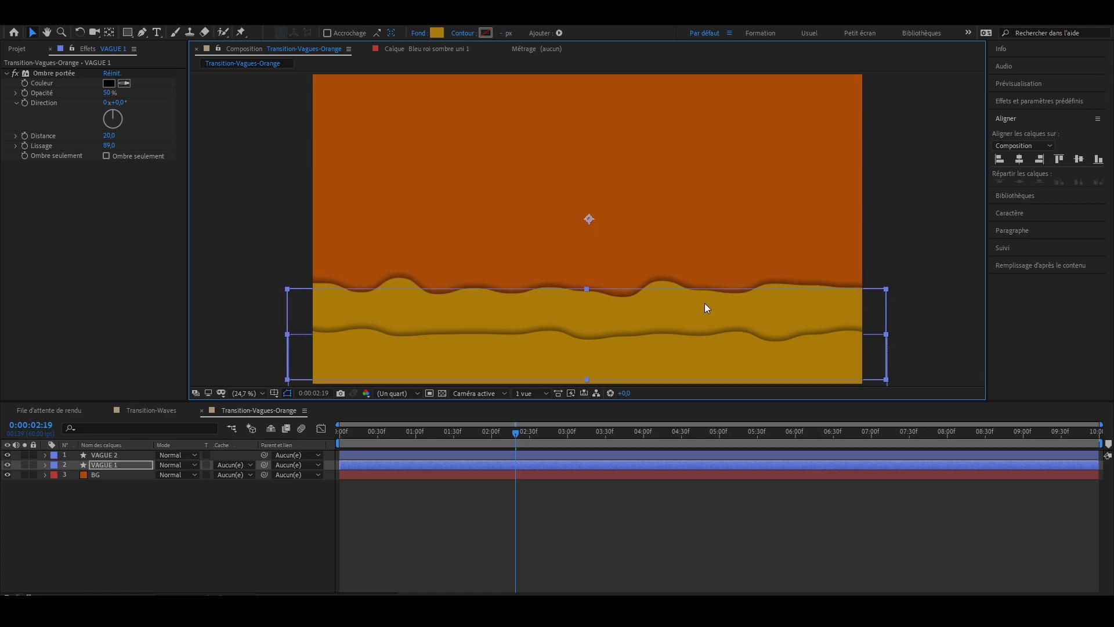
# Step: Change the fill color of VAGUE 2 to bright golden yellow (E7A70E)
pyautogui.click(119, 456)
pyautogui.click(495, 363)
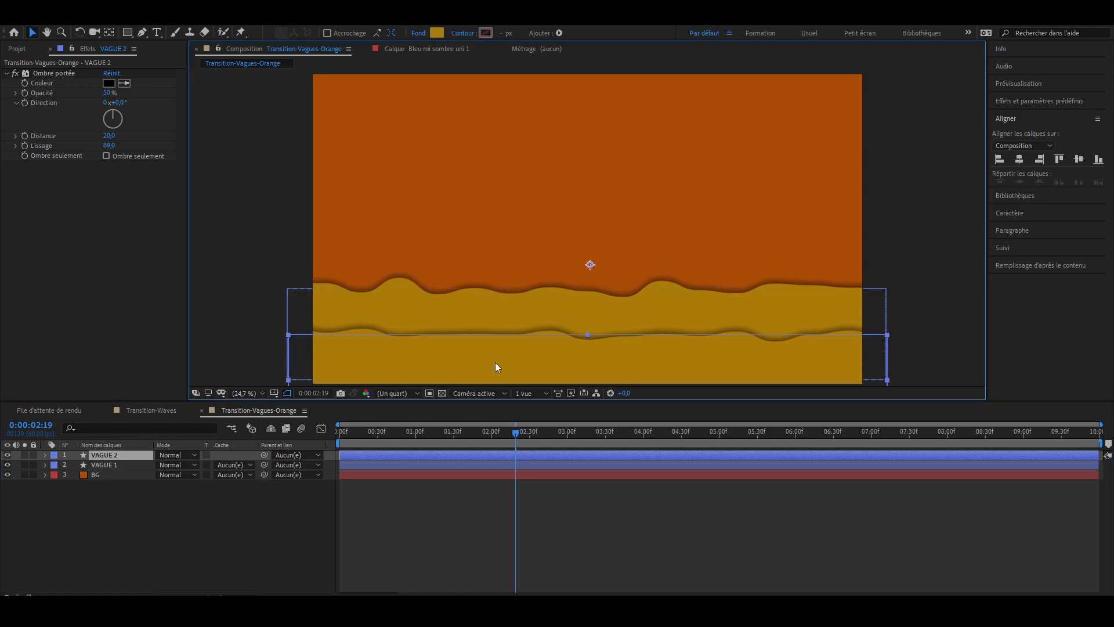
pyautogui.click(437, 33)
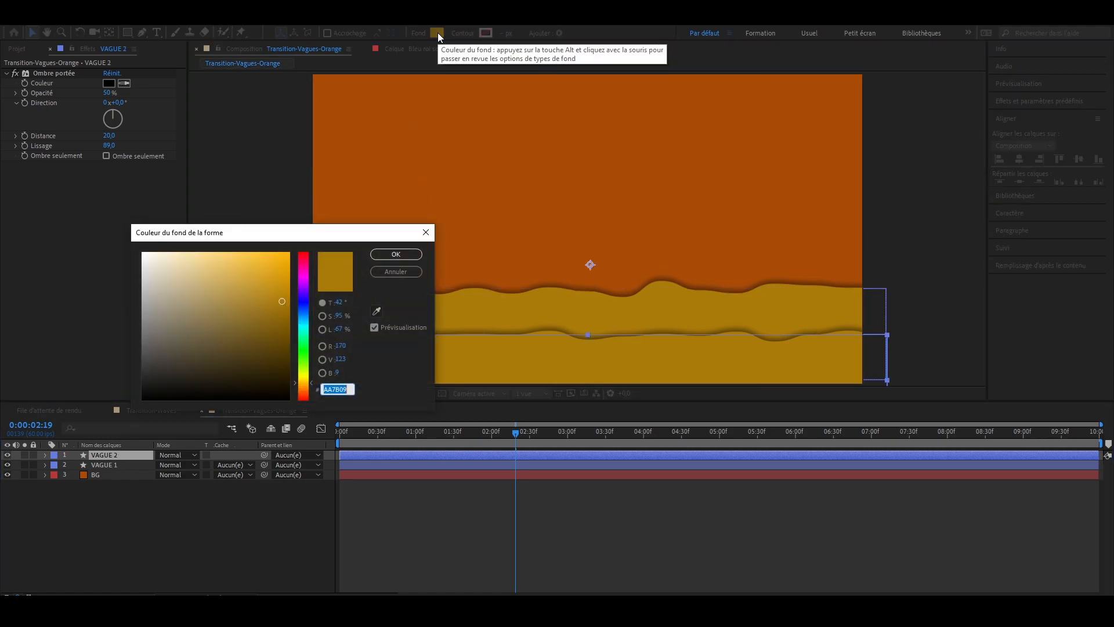
pyautogui.moveTo(282, 298); pyautogui.dragTo(280, 265)
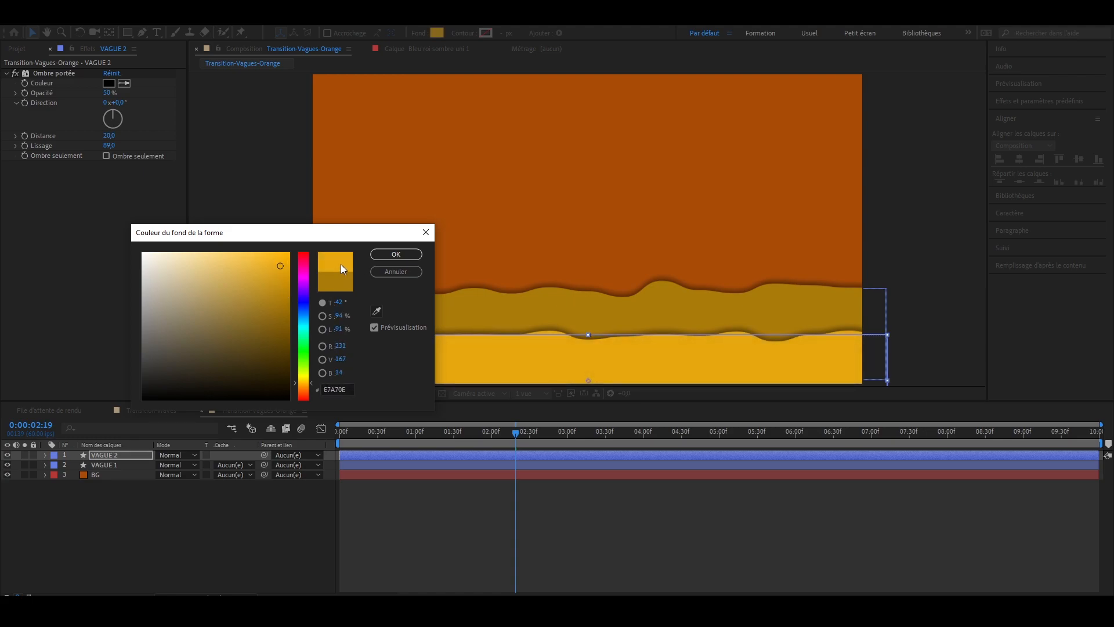
pyautogui.click(396, 254)
pyautogui.click(241, 323)
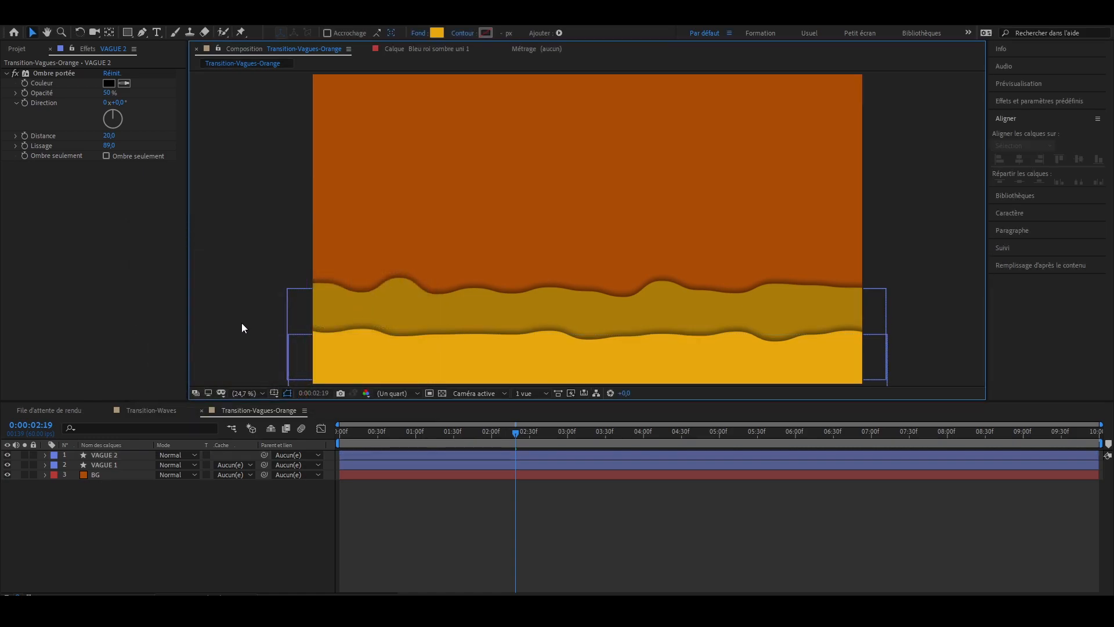
# Step: Try a different random seed (Génération aléatoire) on VAGUE 1's wiggle paths, restore it to 0 and collapse the layer
pyautogui.click(114, 457)
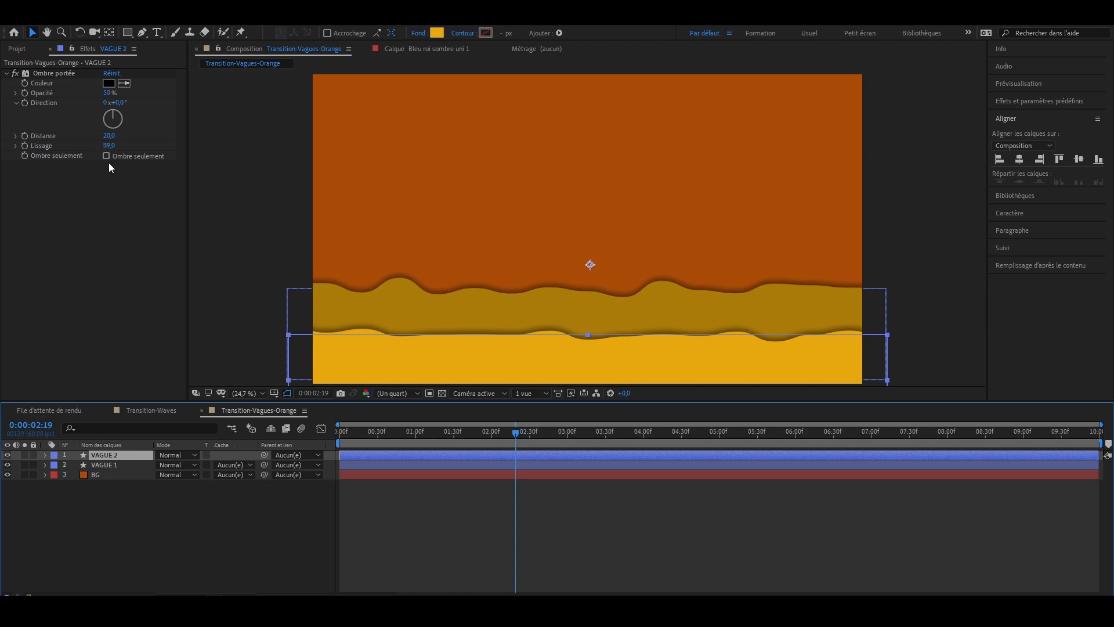
pyautogui.click(119, 464)
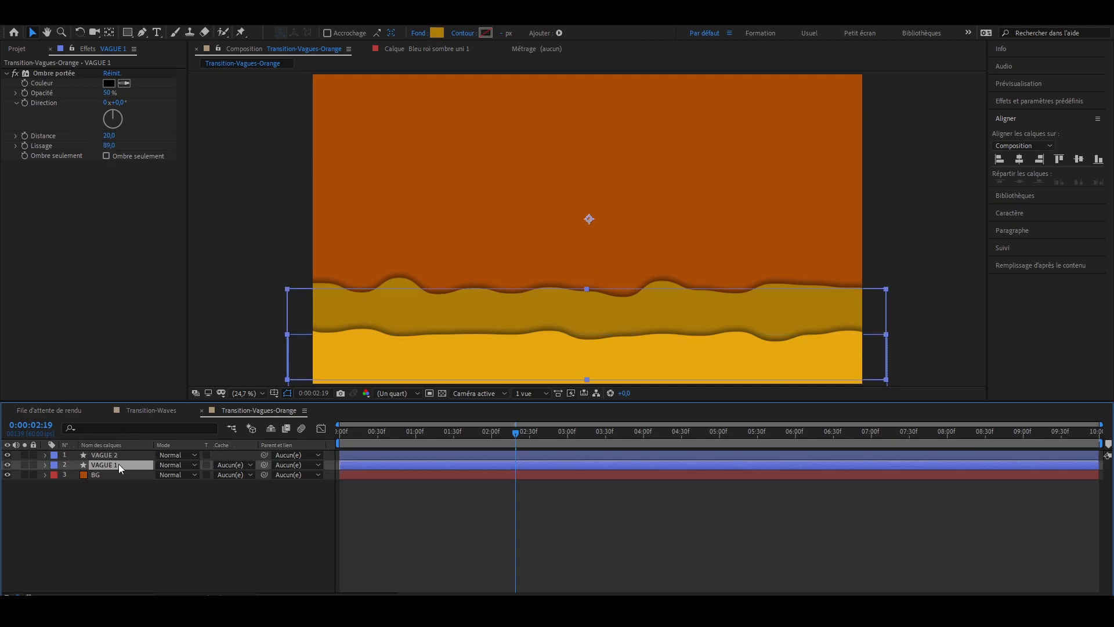
pyautogui.click(44, 466)
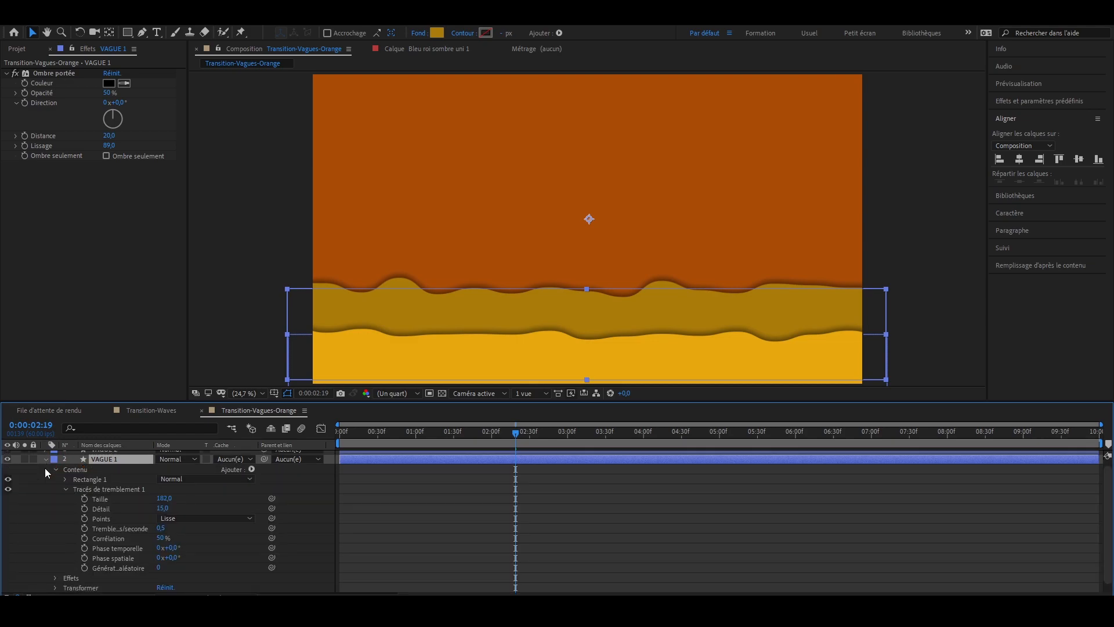
pyautogui.moveTo(160, 567); pyautogui.dragTo(165, 566)
pyautogui.click(164, 567)
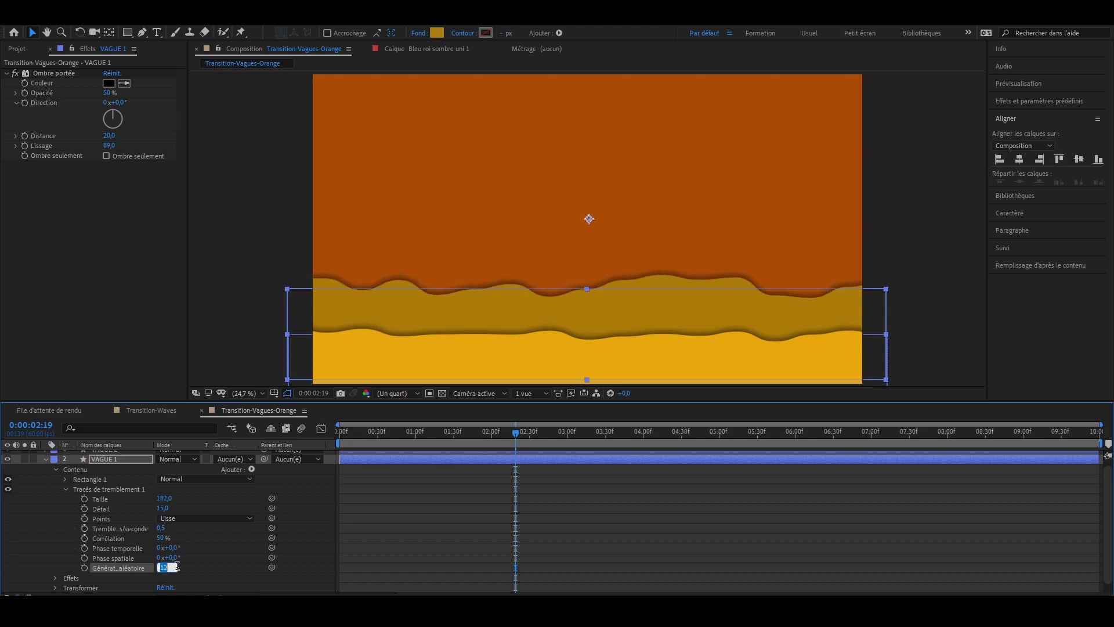
pyautogui.write('0')
pyautogui.press('Return')
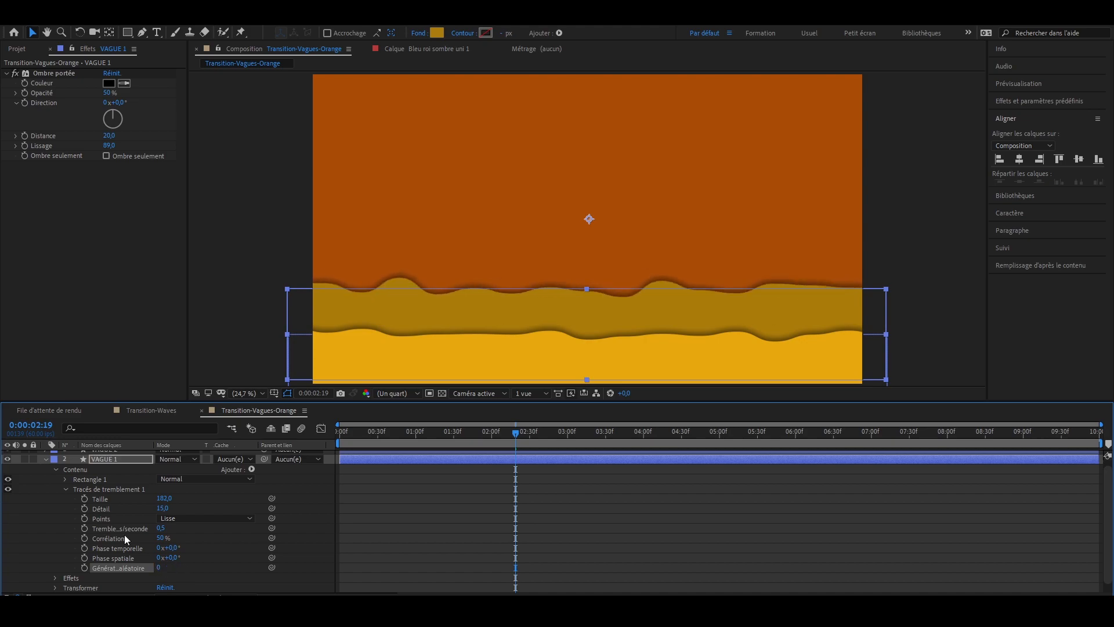
pyautogui.click(46, 460)
# Step: Raise the random seed (Génération aléatoire) of VAGUE 2's wiggle paths so its wave shape differs from VAGUE 1, and collapse the layer
pyautogui.click(102, 455)
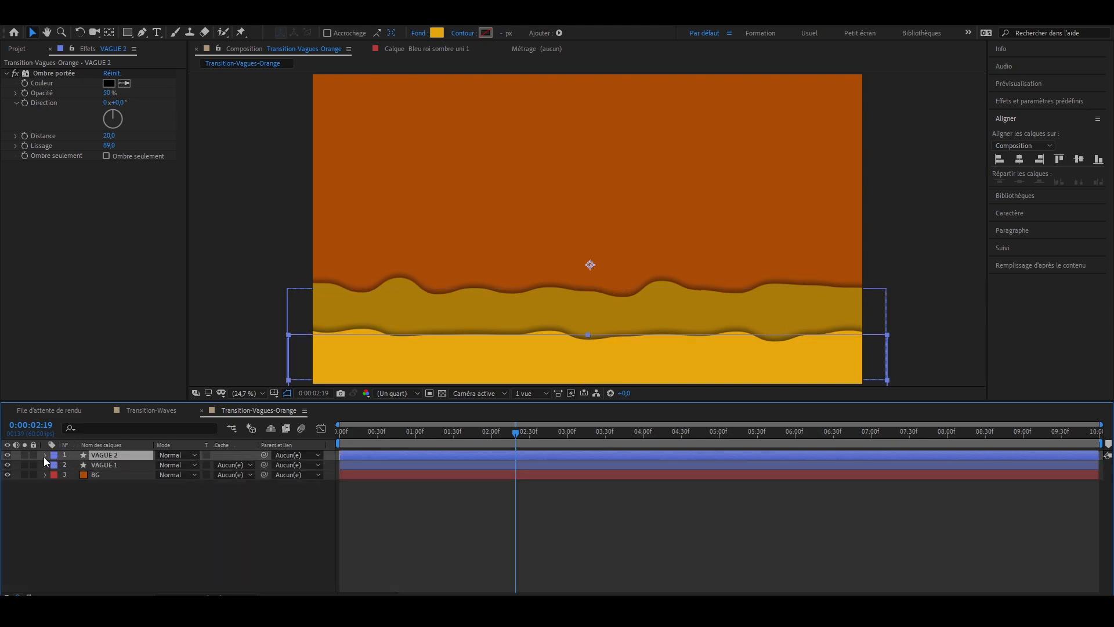
pyautogui.click(44, 455)
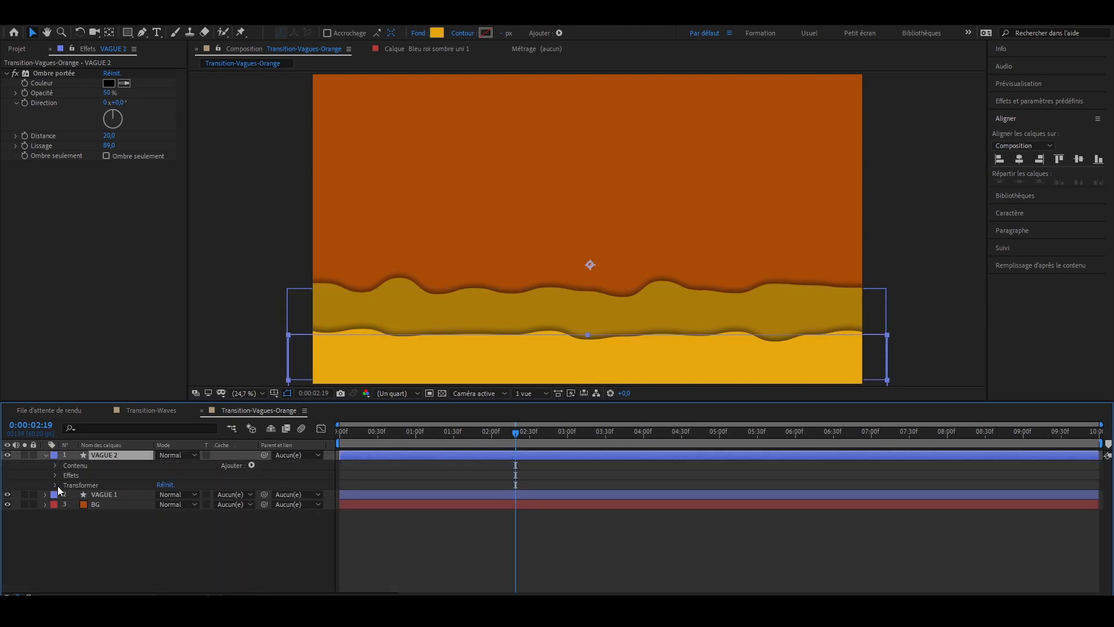
pyautogui.click(56, 485)
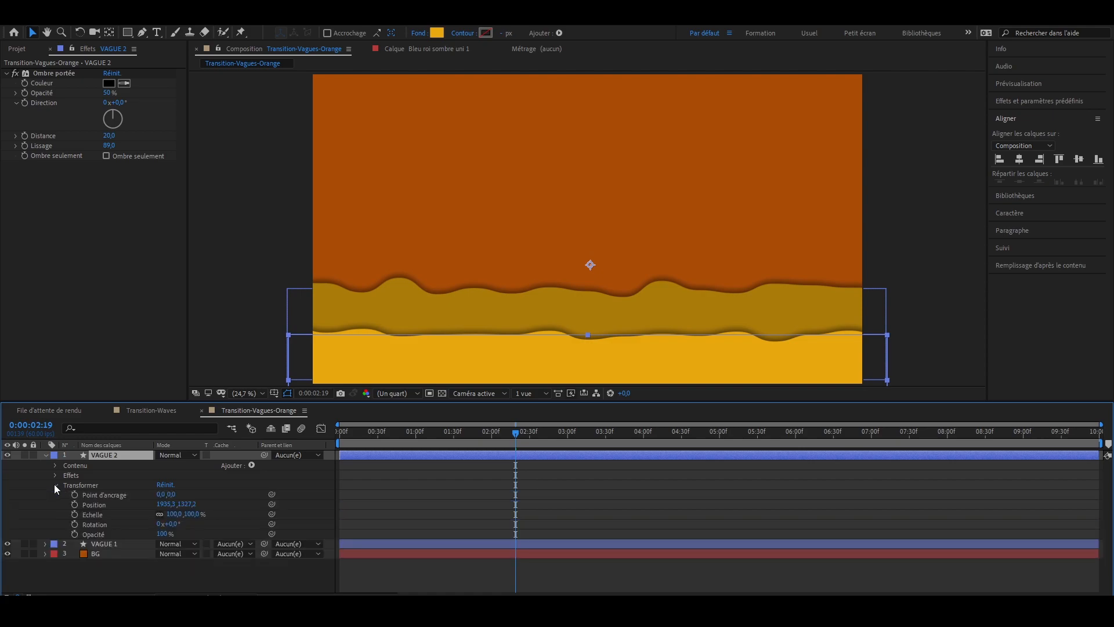
pyautogui.click(54, 484)
pyautogui.click(53, 474)
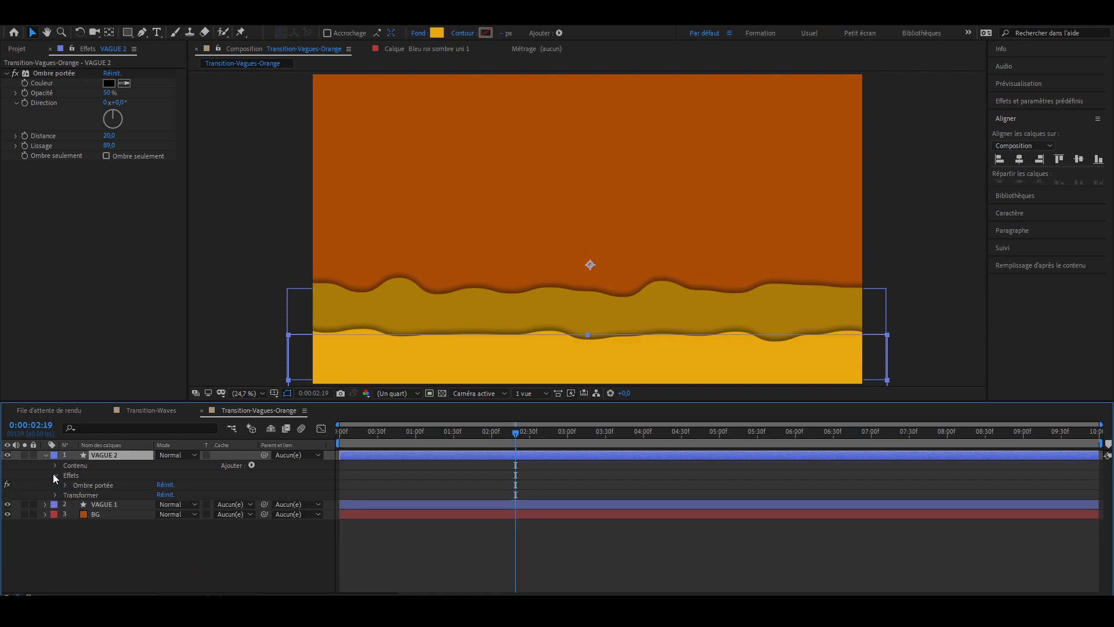
pyautogui.click(58, 473)
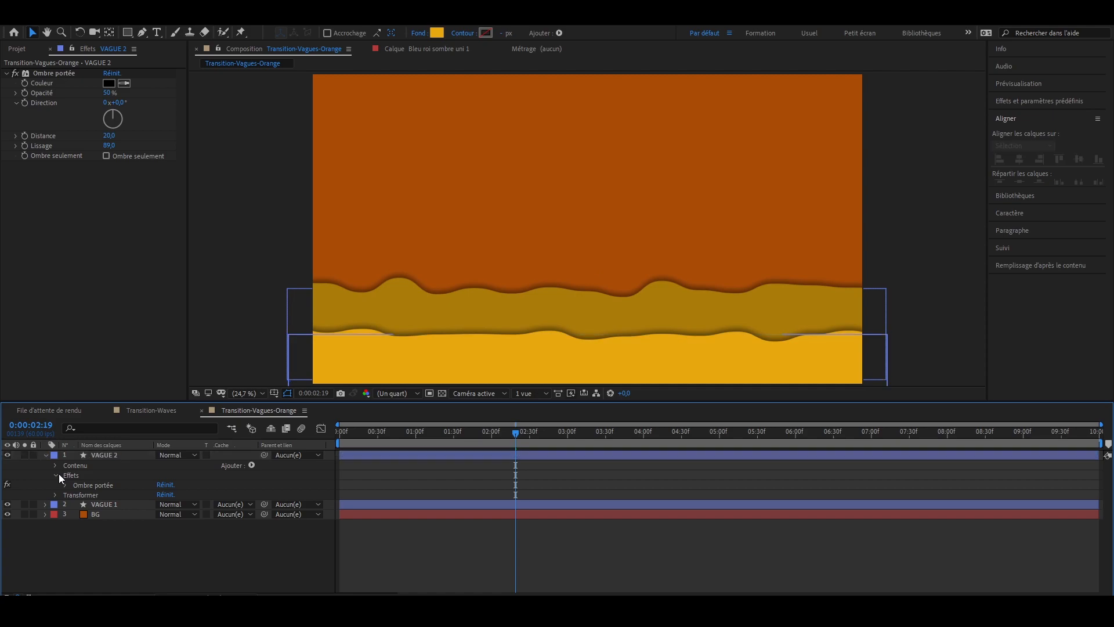
pyautogui.click(54, 463)
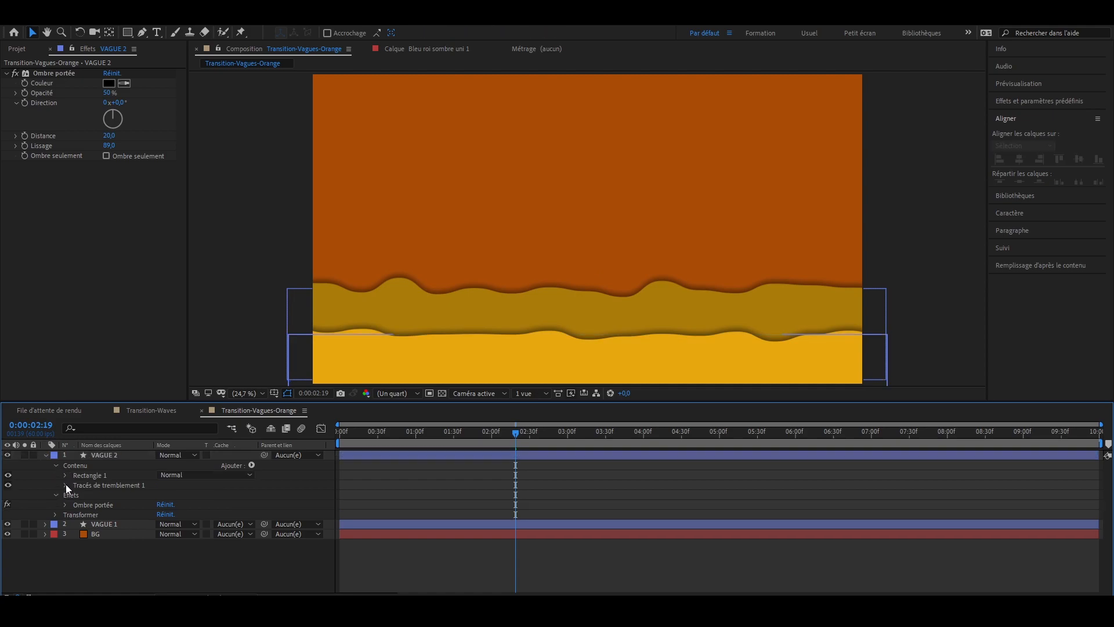
pyautogui.click(66, 486)
pyautogui.moveTo(157, 567); pyautogui.dragTo(168, 565)
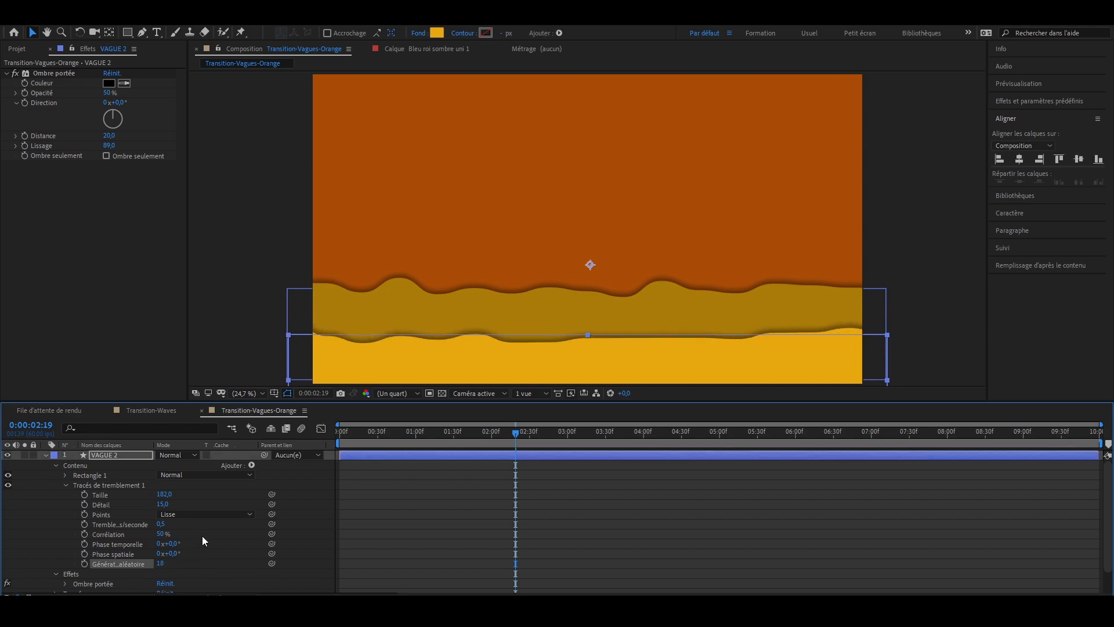
pyautogui.click(55, 466)
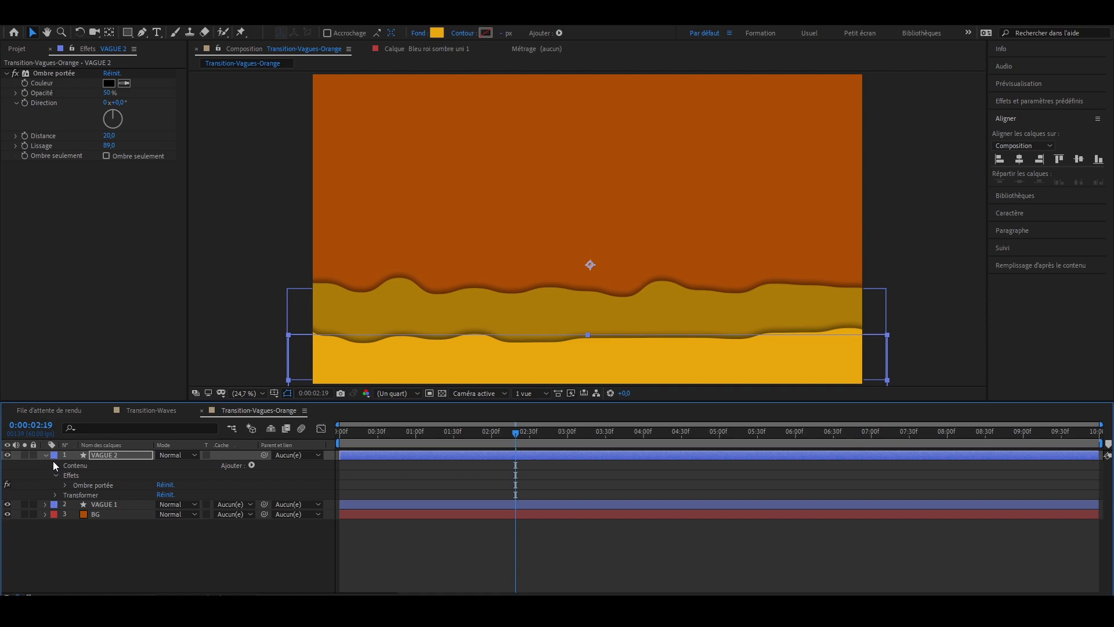
pyautogui.click(45, 455)
# Step: Preview the two-wave animation from the start of the composition and return to frame 0
pyautogui.moveTo(514, 434); pyautogui.dragTo(321, 434)
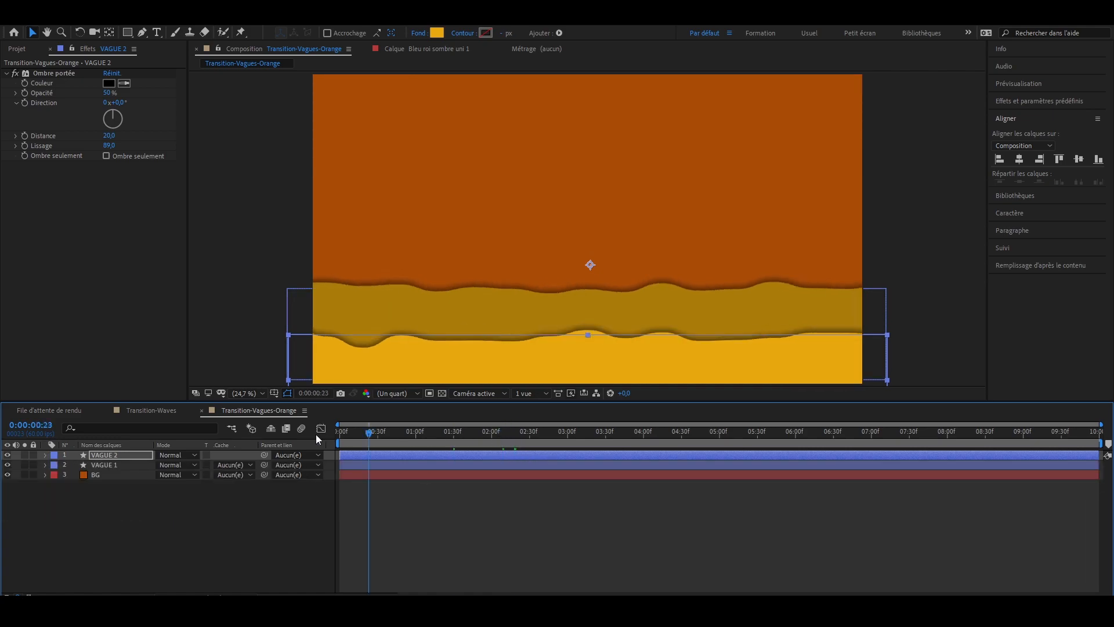
pyautogui.press('space')
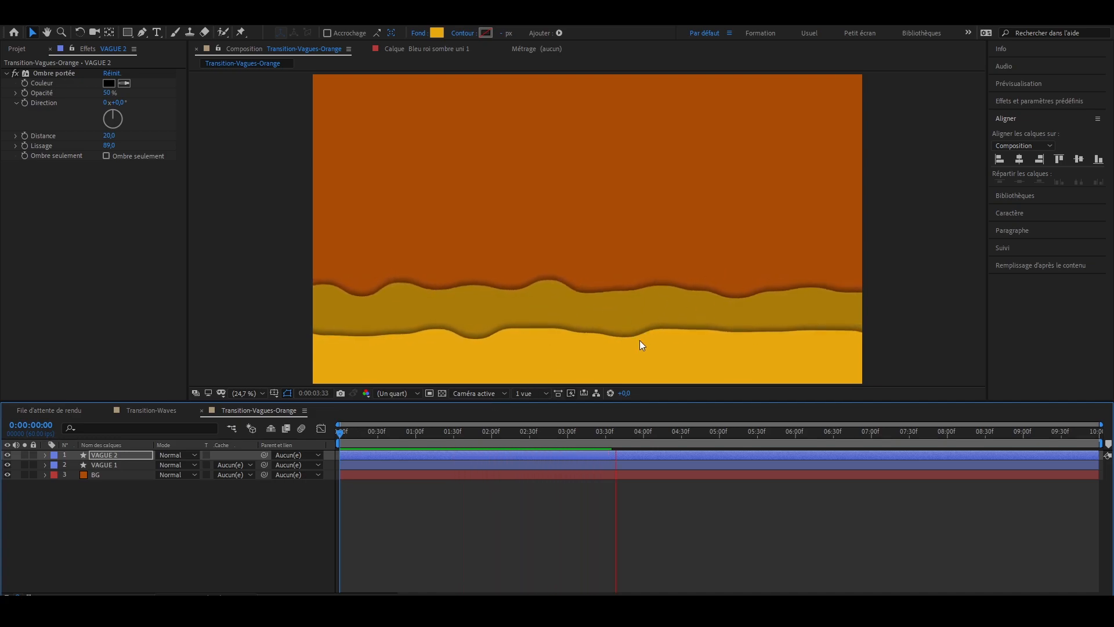
pyautogui.press('space')
pyautogui.moveTo(750, 435); pyautogui.dragTo(317, 444)
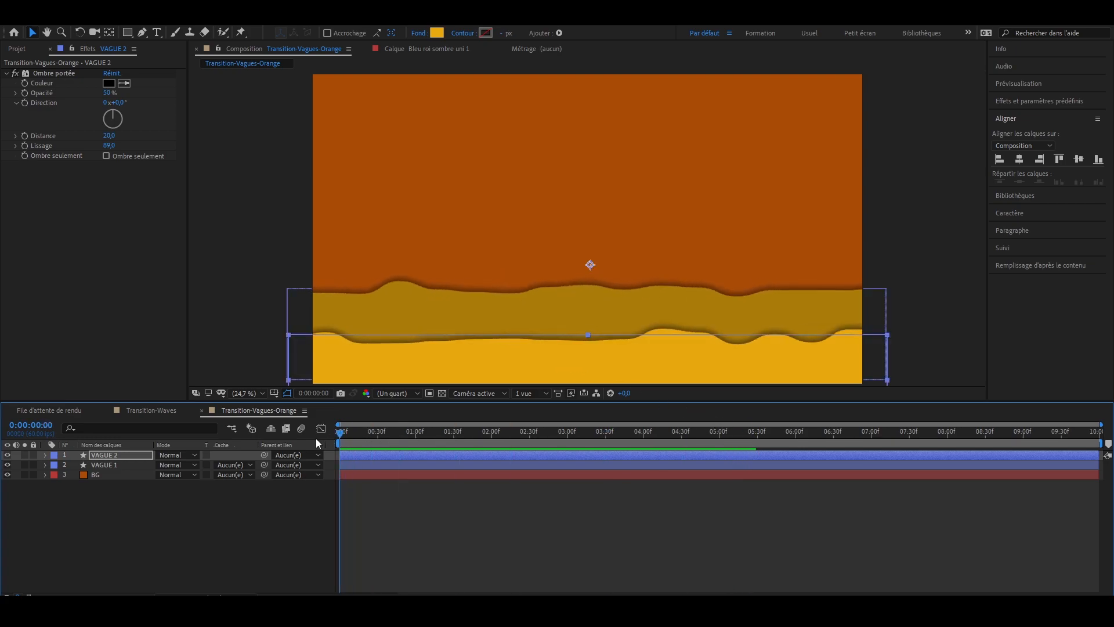
# Step: Duplicate VAGUE 1 and VAGUE 2, and place the VAGUE 3 copy above VAGUE 2 in the layer stack
pyautogui.keyDown('ctrl'); pyautogui.click(117, 461); pyautogui.keyUp('ctrl')
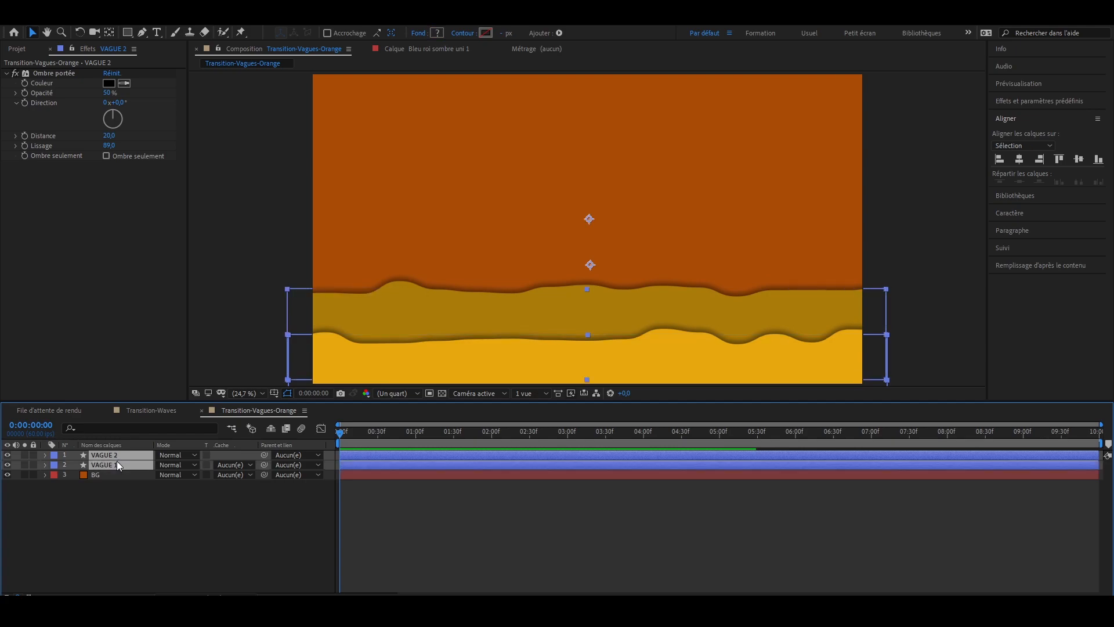
pyautogui.hotkey('ctrl', 'd')
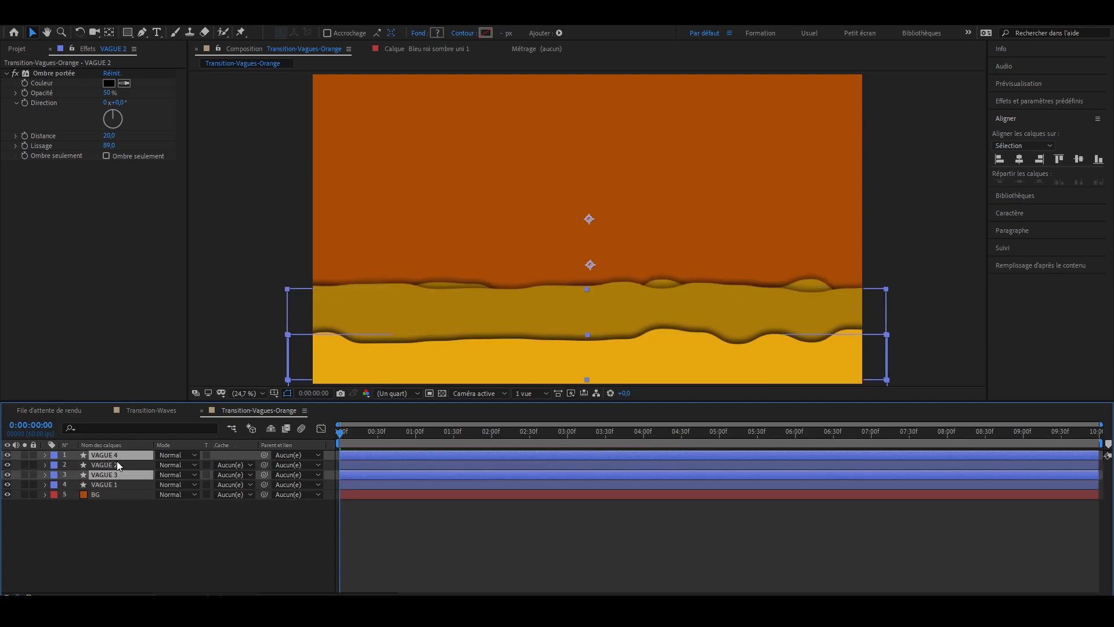
pyautogui.click(127, 465)
pyautogui.moveTo(127, 465); pyautogui.dragTo(127, 475)
# Step: Move the VAGUE 3 and VAGUE 4 waves together to the upper part of the frame
pyautogui.click(123, 465)
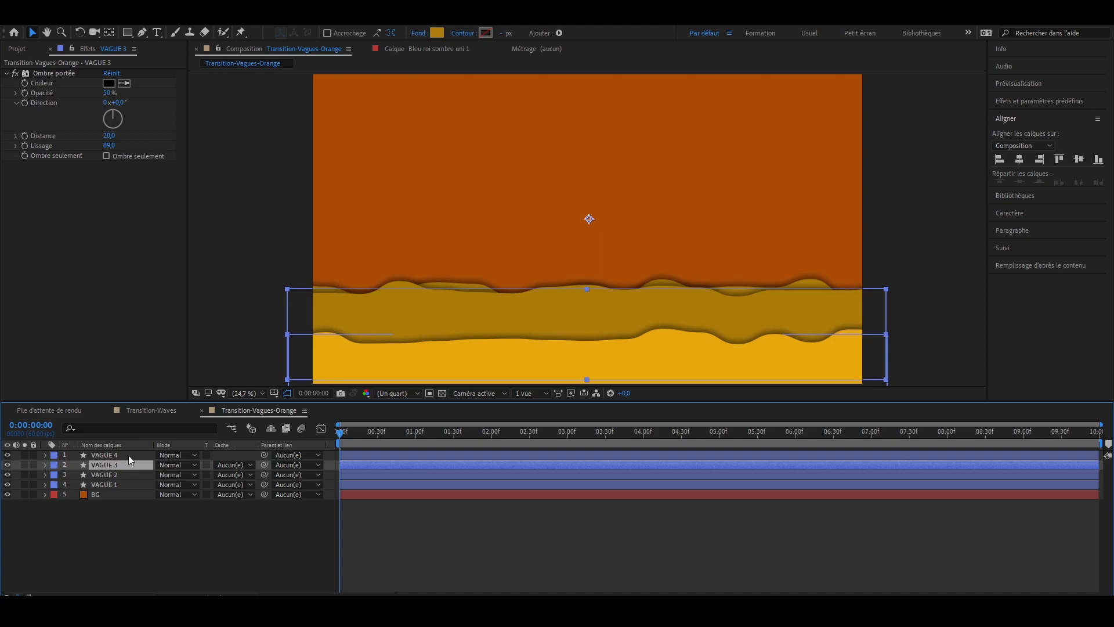
pyautogui.keyDown('ctrl'); pyautogui.click(128, 455); pyautogui.keyUp('ctrl')
pyautogui.moveTo(667, 344); pyautogui.dragTo(677, 103)
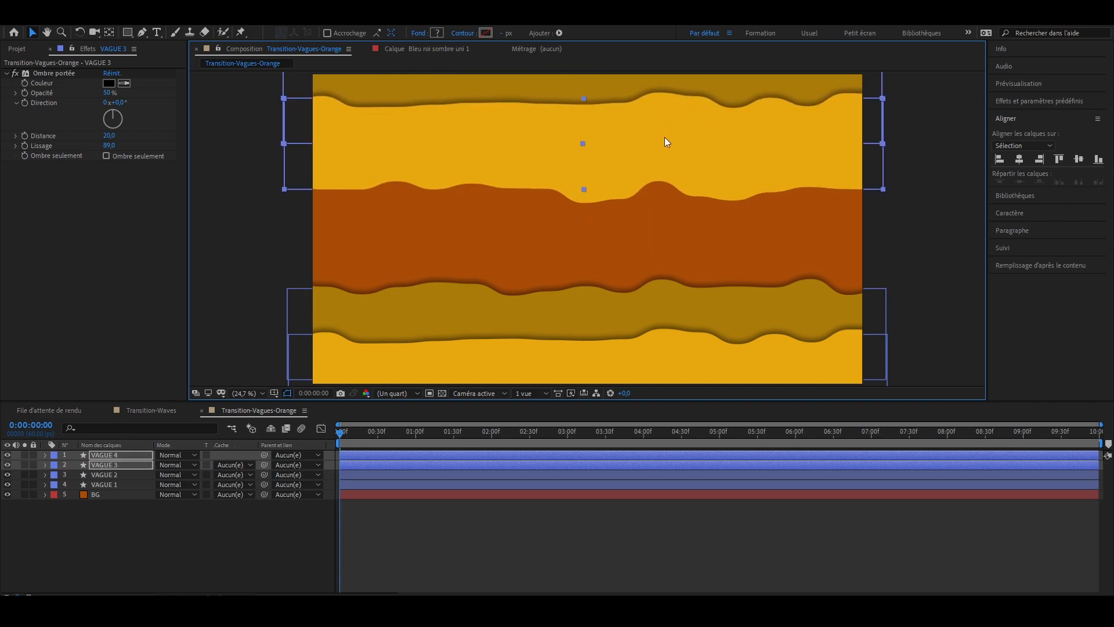
pyautogui.click(201, 260)
# Step: Reorder the layers so that VAGUE 4 sits below VAGUE 3
pyautogui.click(117, 464)
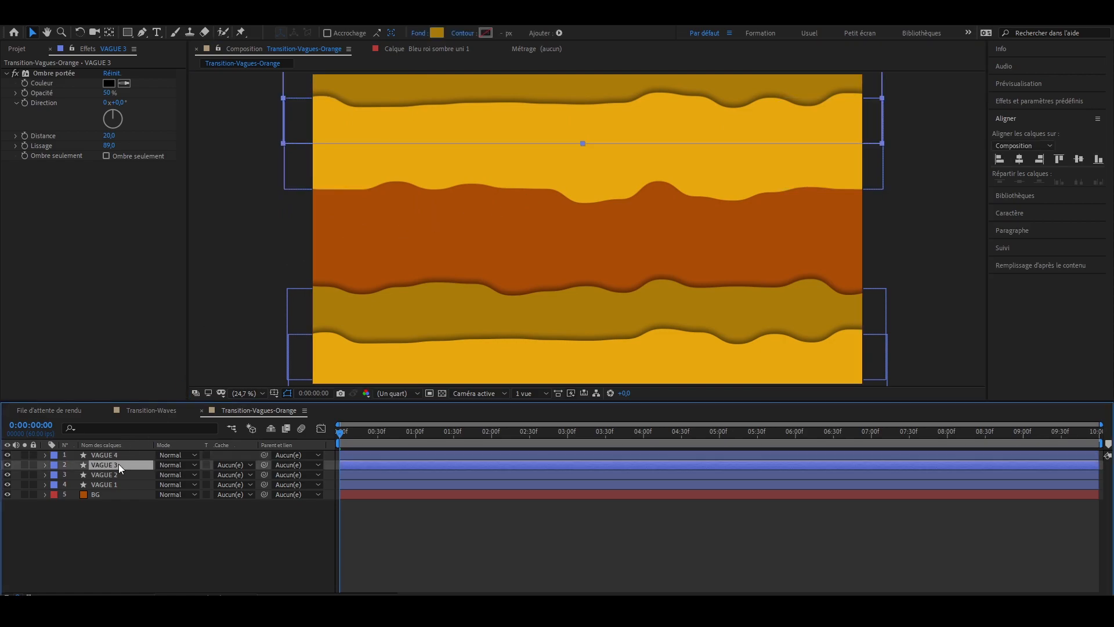
pyautogui.click(121, 455)
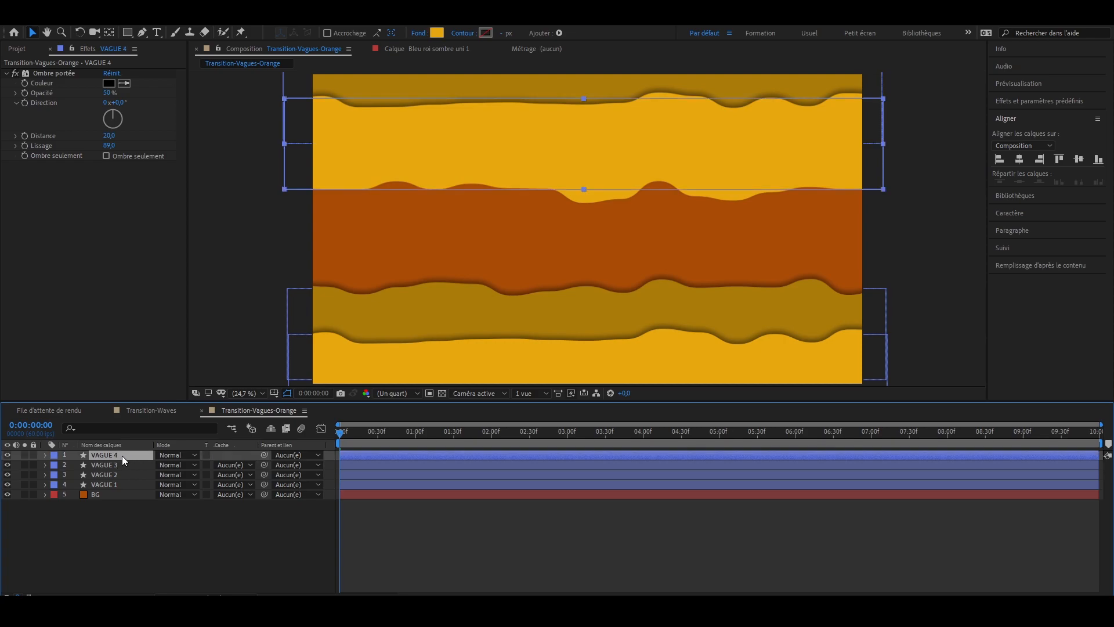
pyautogui.moveTo(122, 455); pyautogui.dragTo(124, 467)
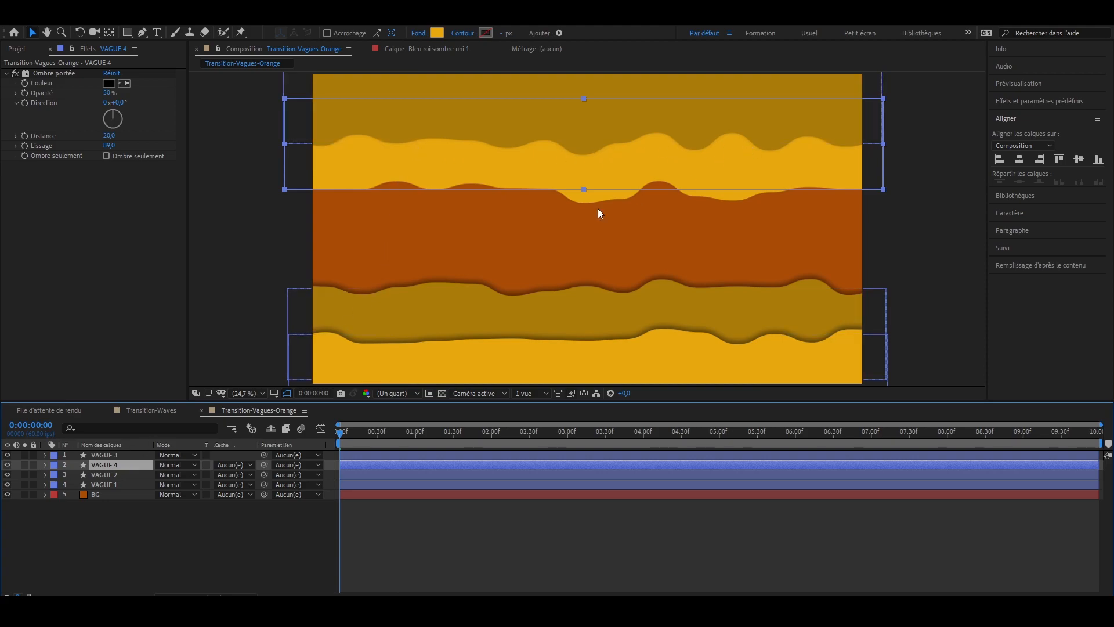
# Step: Set the drop shadow (Ombre portée) direction of VAGUE 3 to 180°
pyautogui.click(119, 453)
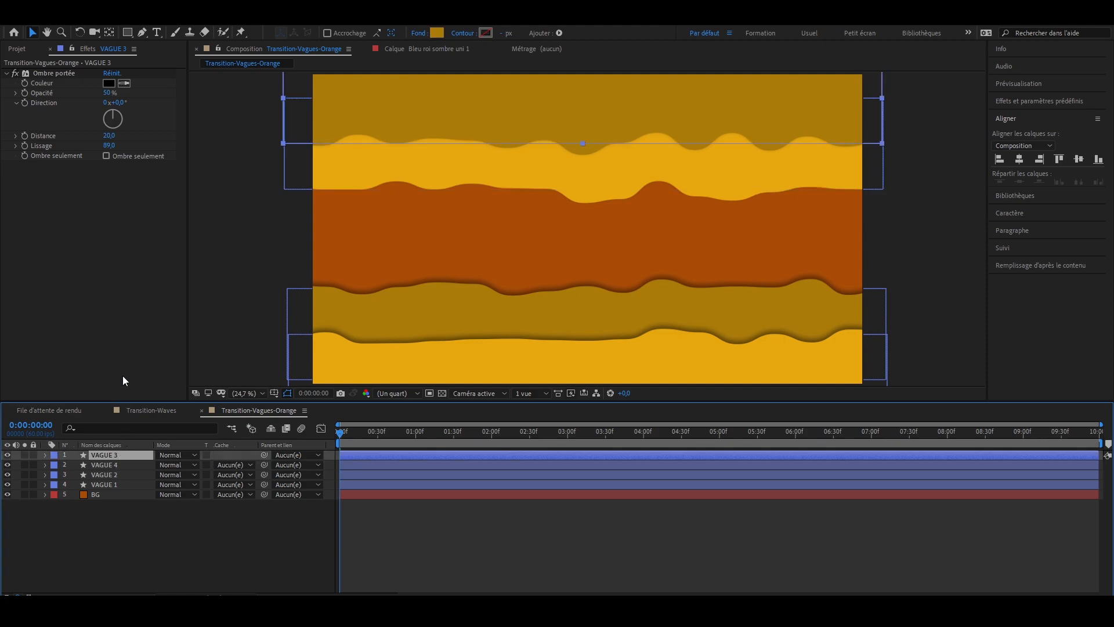
pyautogui.click(119, 103)
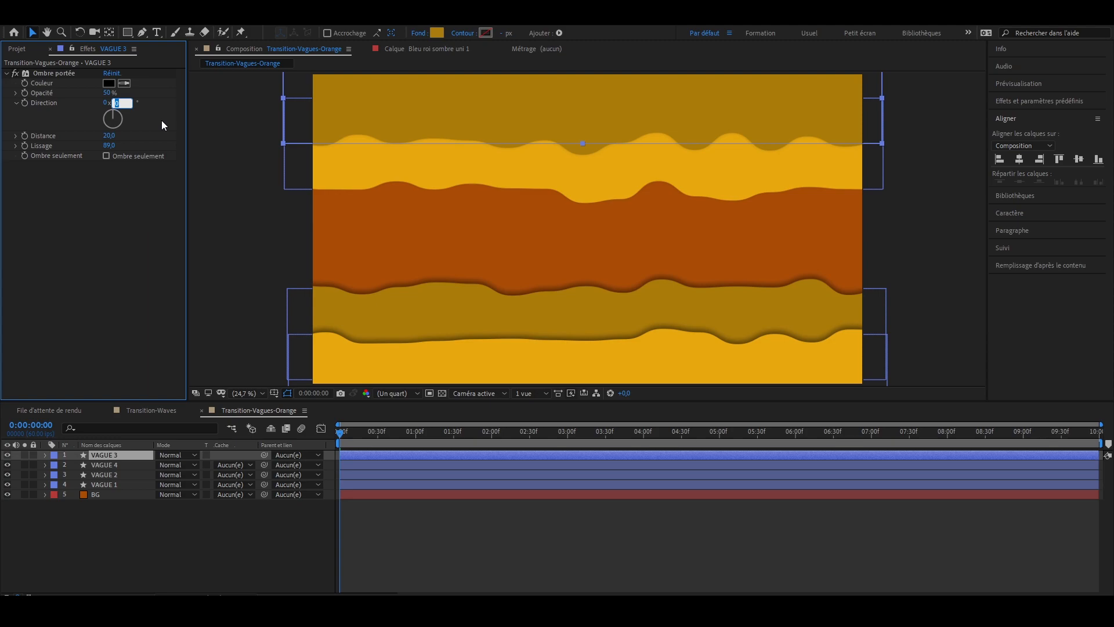
pyautogui.write('180')
pyautogui.click(163, 125)
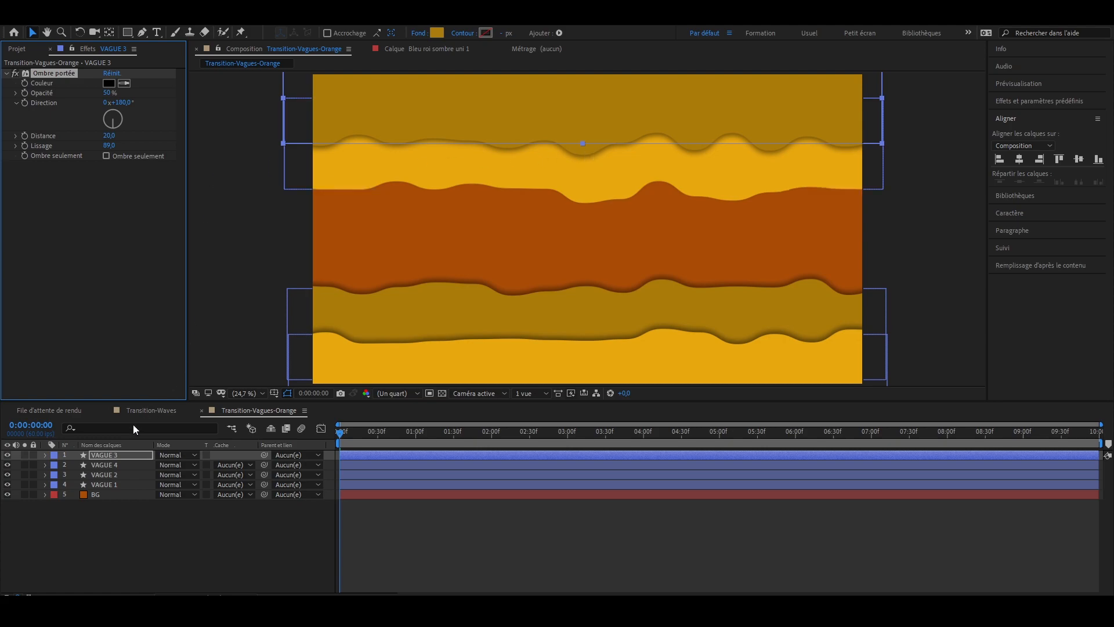
pyautogui.click(123, 454)
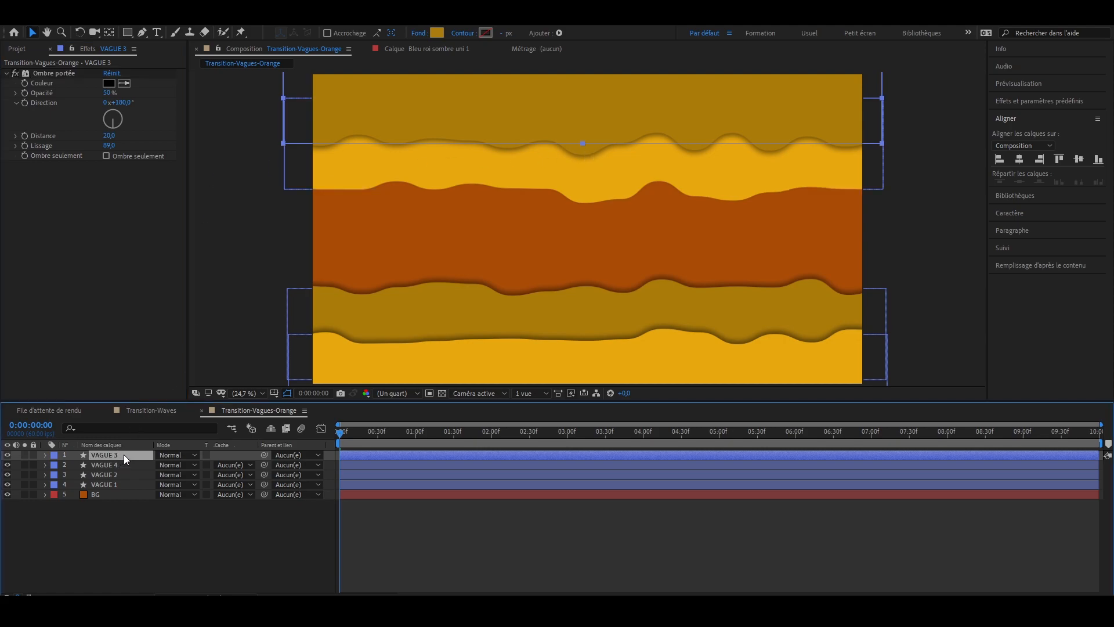
# Step: Set the drop shadow (Ombre portée) direction of VAGUE 4 to 180° and deselect the layer
pyautogui.click(119, 464)
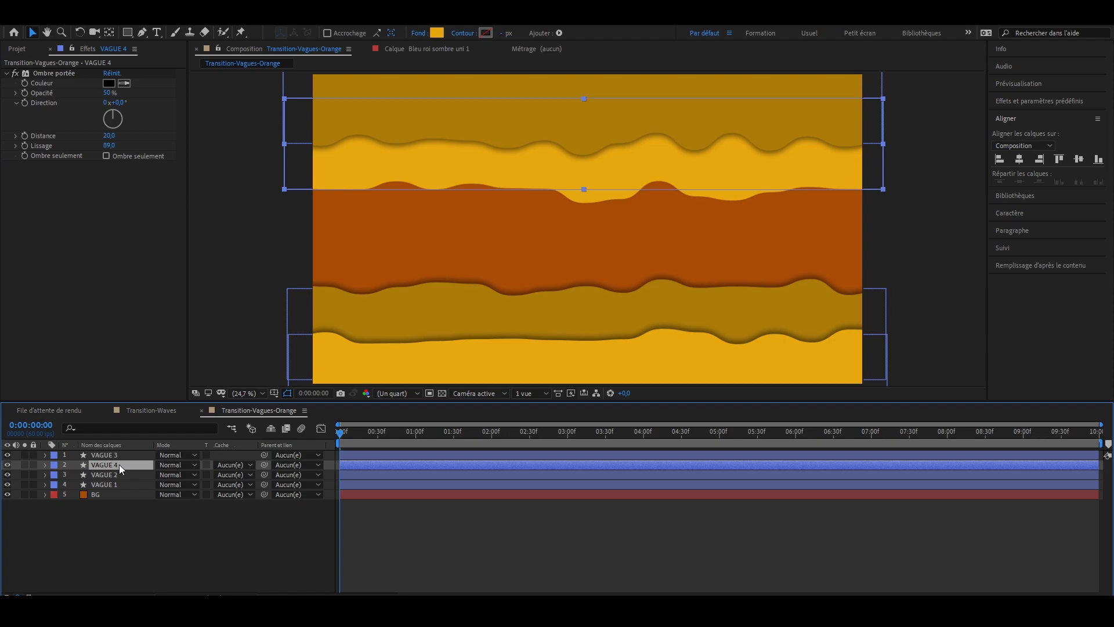
pyautogui.click(121, 98)
pyautogui.write('180')
pyautogui.press('Return')
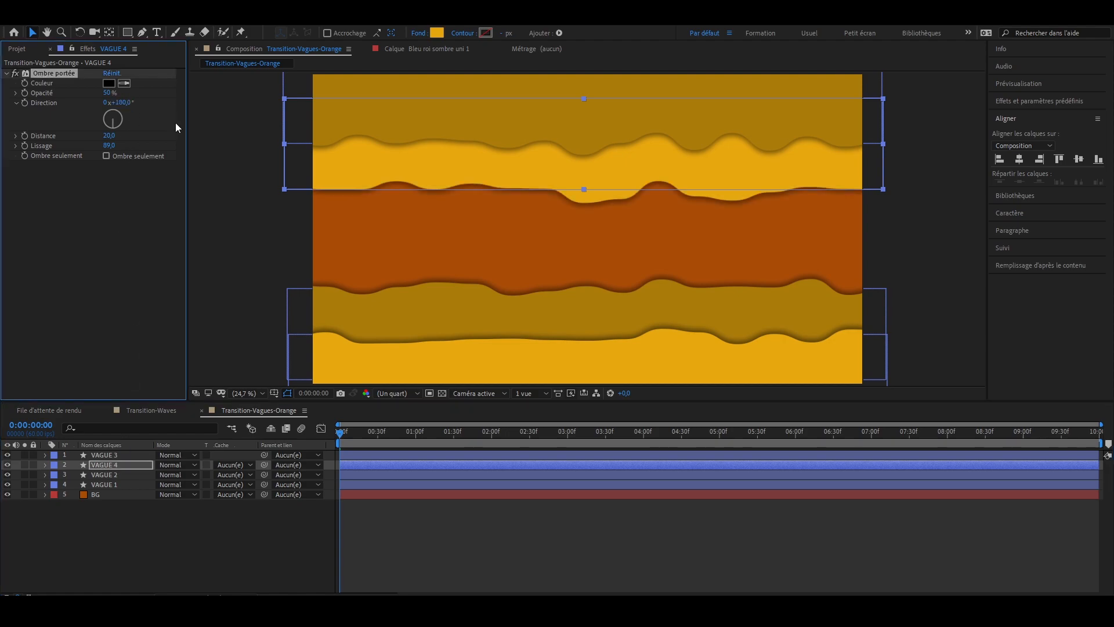
pyautogui.click(269, 248)
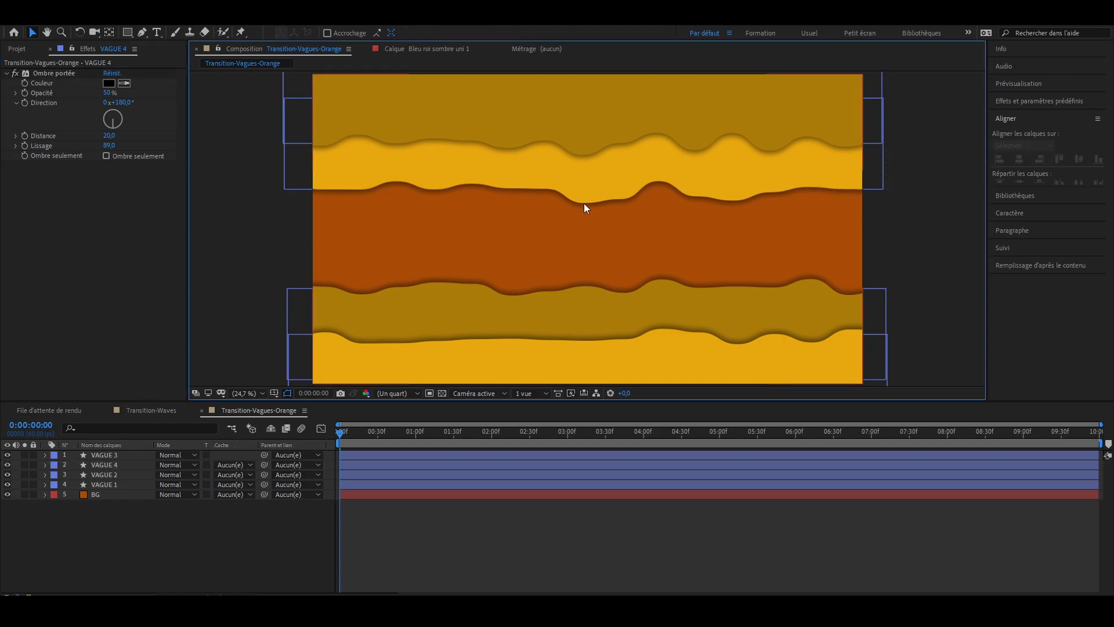
# Step: Raise the VAGUE 3 and VAGUE 4 waves slightly toward the upper edge of the frame
pyautogui.click(117, 456)
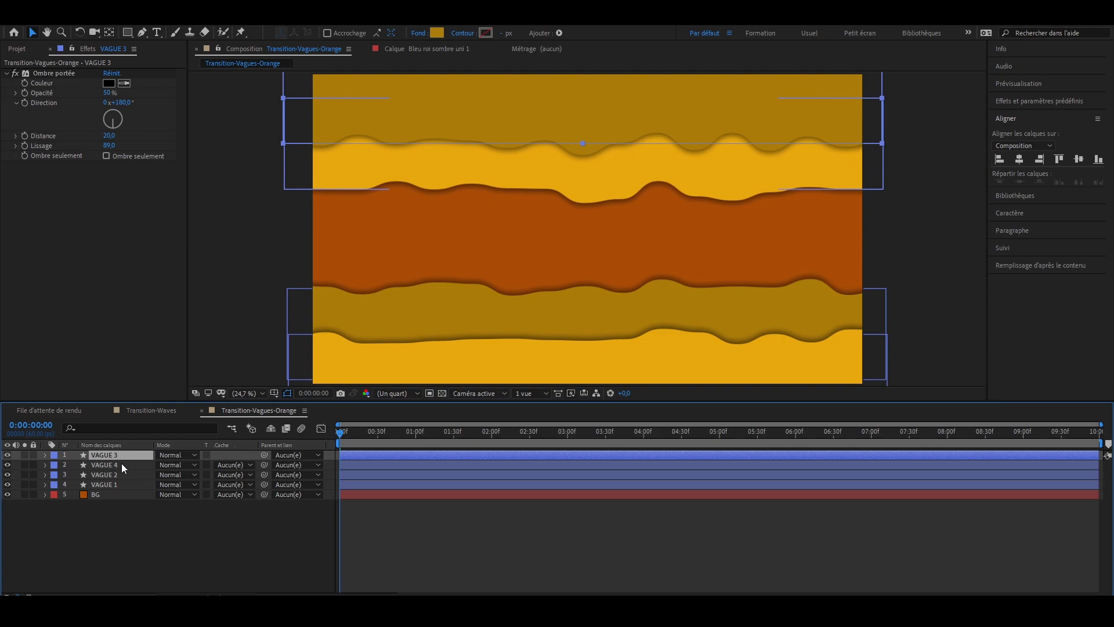
pyautogui.keyDown('shift'); pyautogui.click(121, 464); pyautogui.keyUp('shift')
pyautogui.moveTo(685, 155); pyautogui.dragTo(685, 135)
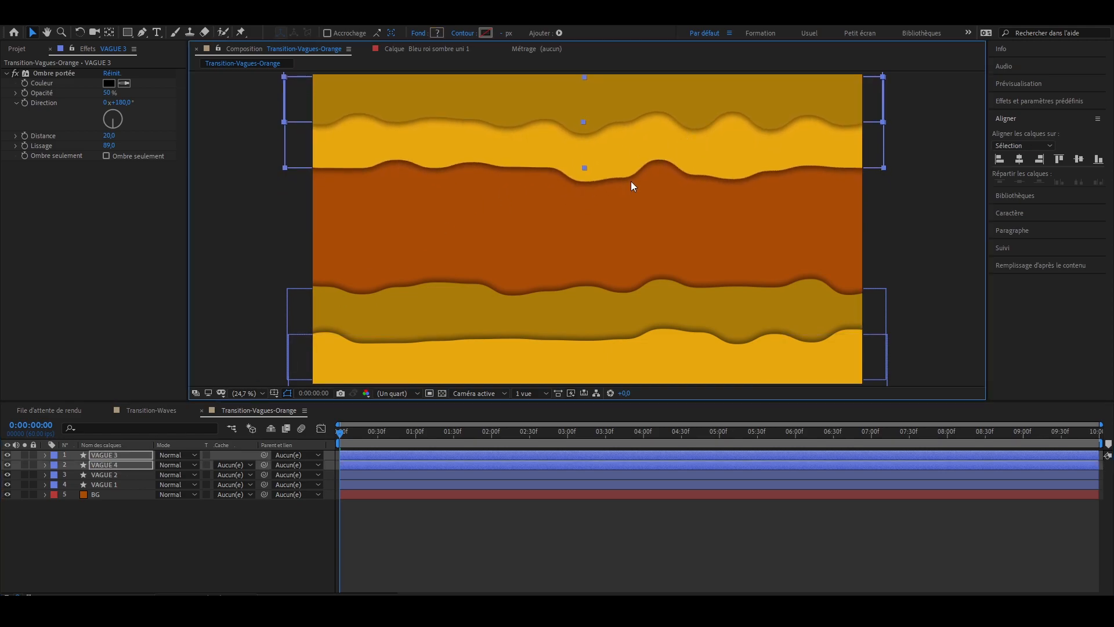
# Step: Lower VAGUE 1 and VAGUE 2 slightly and align them to each other by their horizontal centers
pyautogui.click(117, 475)
pyautogui.keyDown('shift'); pyautogui.click(123, 486); pyautogui.keyUp('shift')
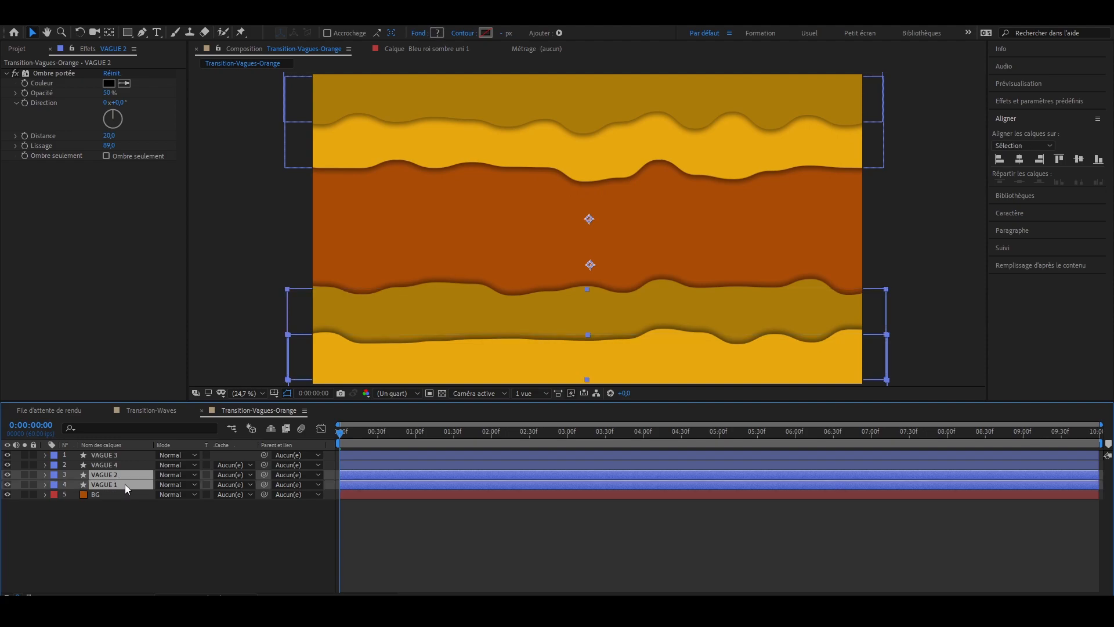
pyautogui.moveTo(686, 357); pyautogui.dragTo(690, 365)
pyautogui.click(1019, 159)
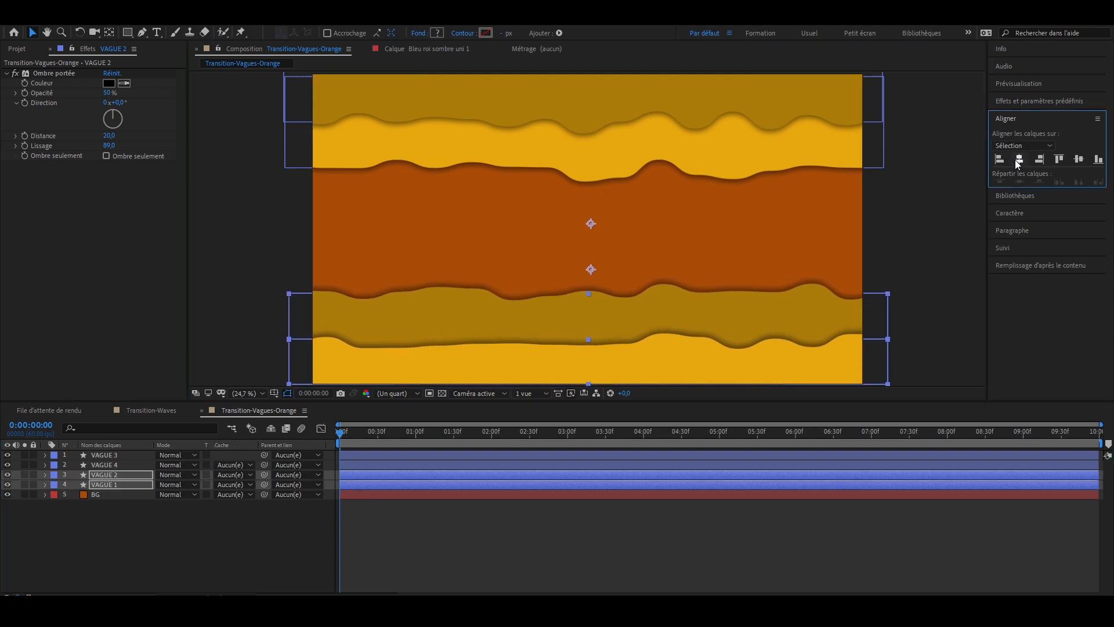
# Step: Align VAGUE 3 and VAGUE 4 to each other by their horizontal centers, deselect them and preview the animation
pyautogui.click(120, 455)
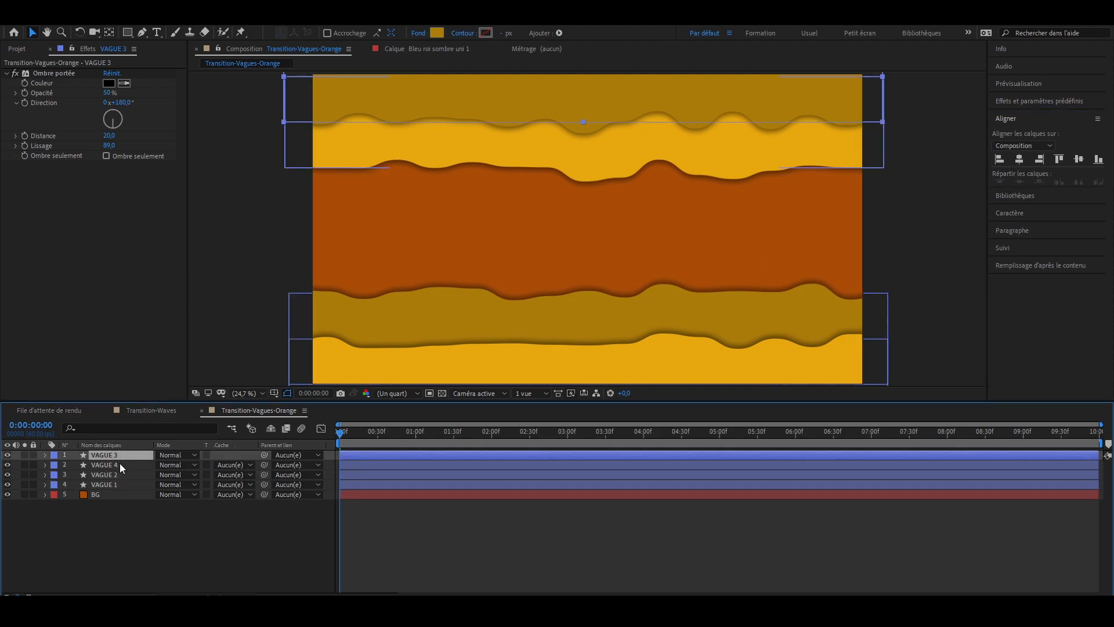
pyautogui.keyDown('shift'); pyautogui.click(120, 464); pyautogui.keyUp('shift')
pyautogui.click(1019, 159)
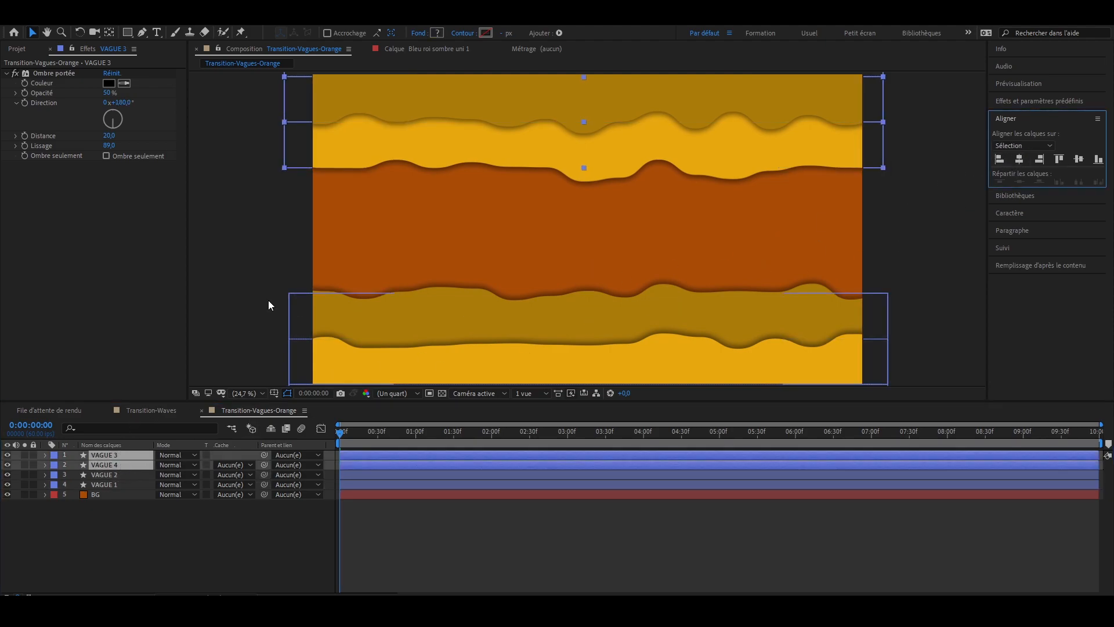
pyautogui.click(227, 281)
pyautogui.press('space')
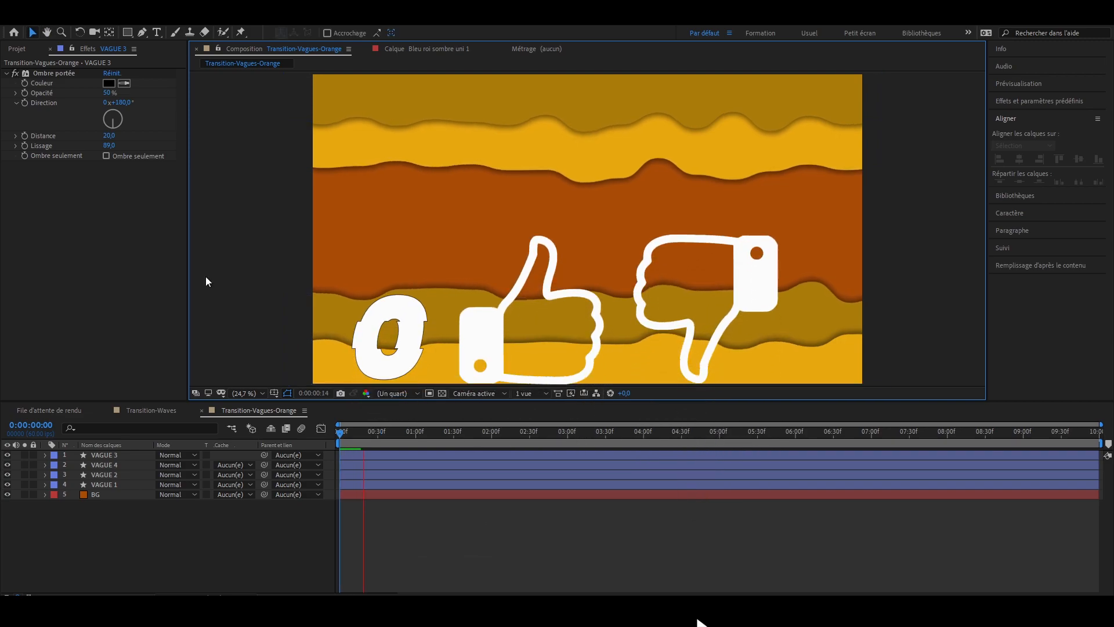